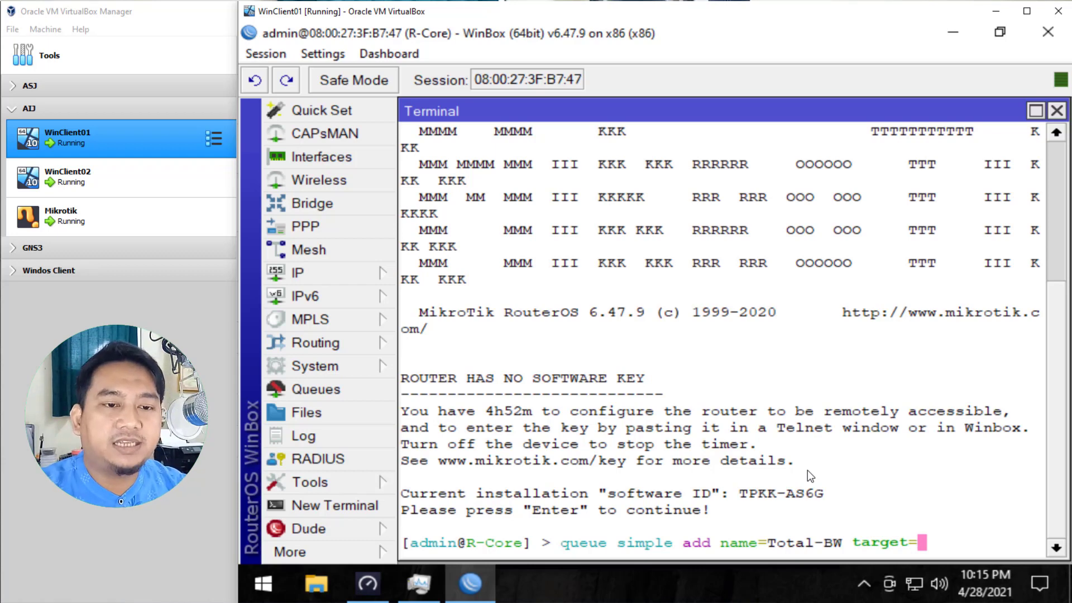
Step: Set the target of the Total-BW simple queue command to the 192.168.1.0/24 network
type("192.16")
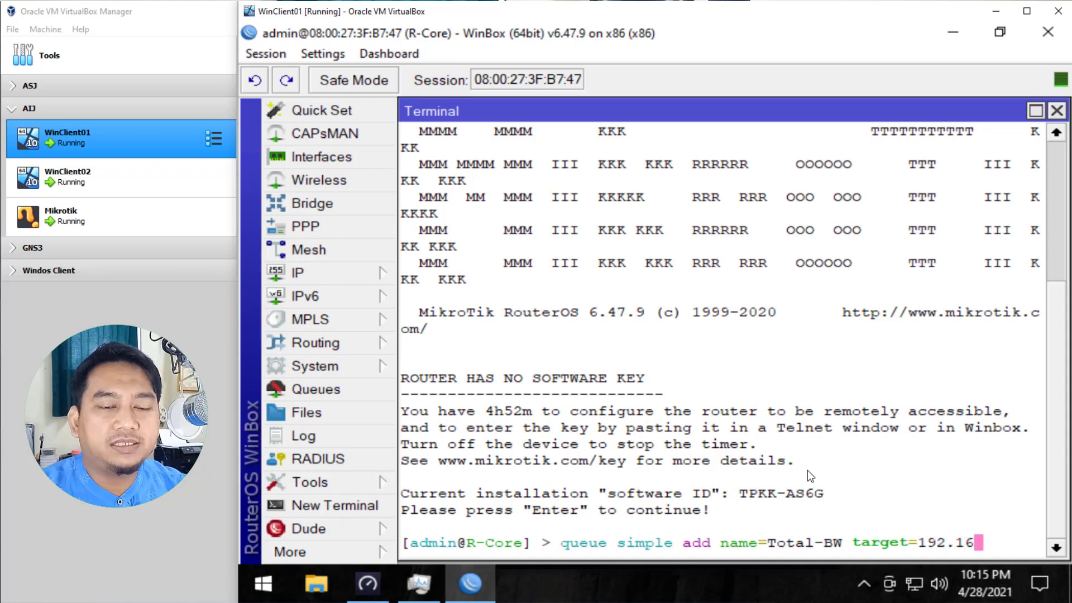
type("8.1.")
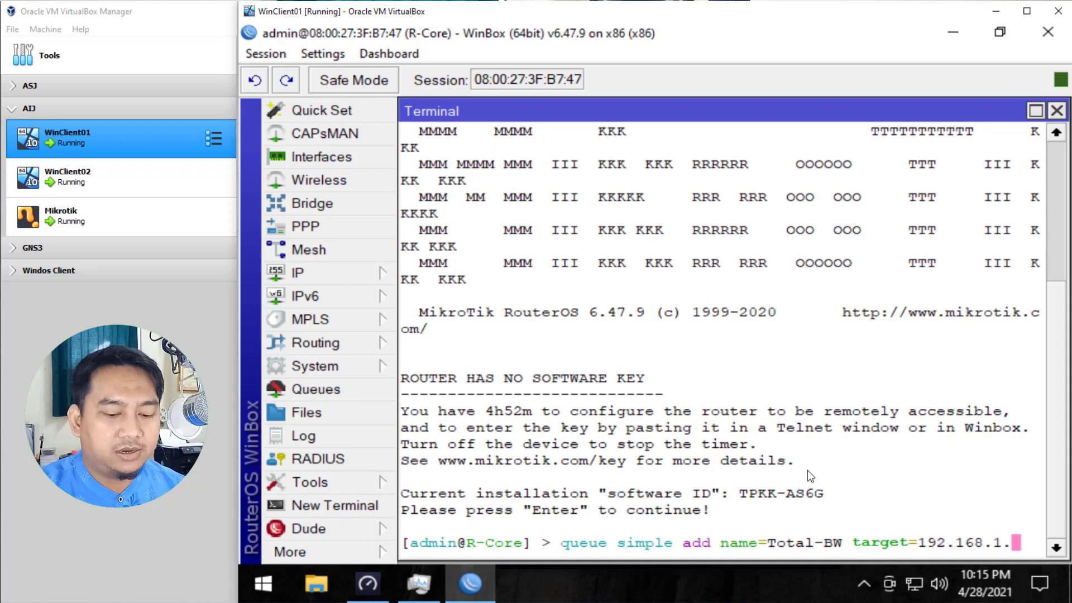
type("0/")
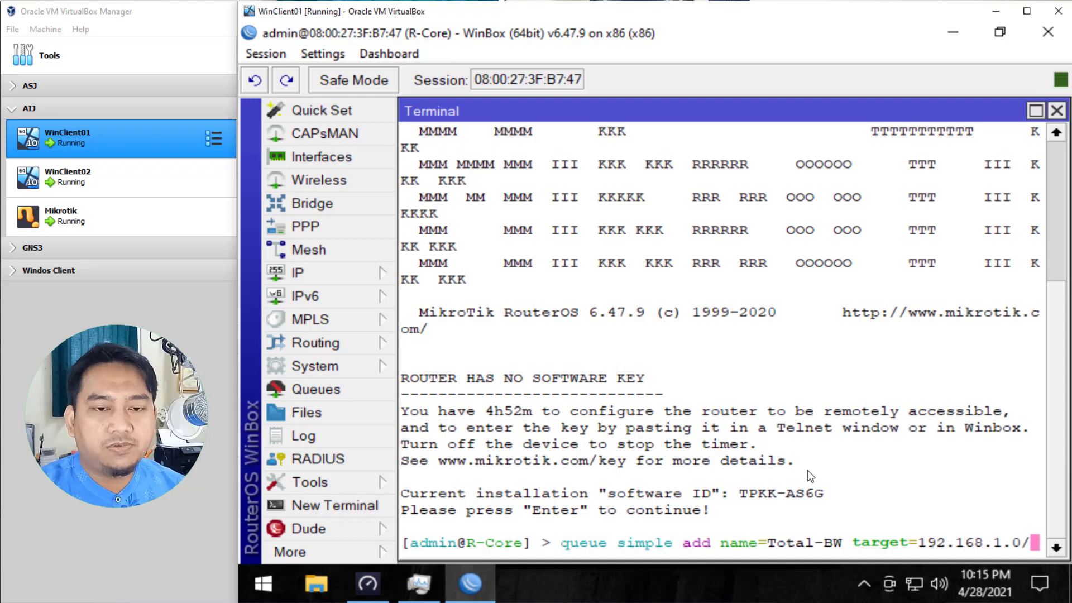
type("24")
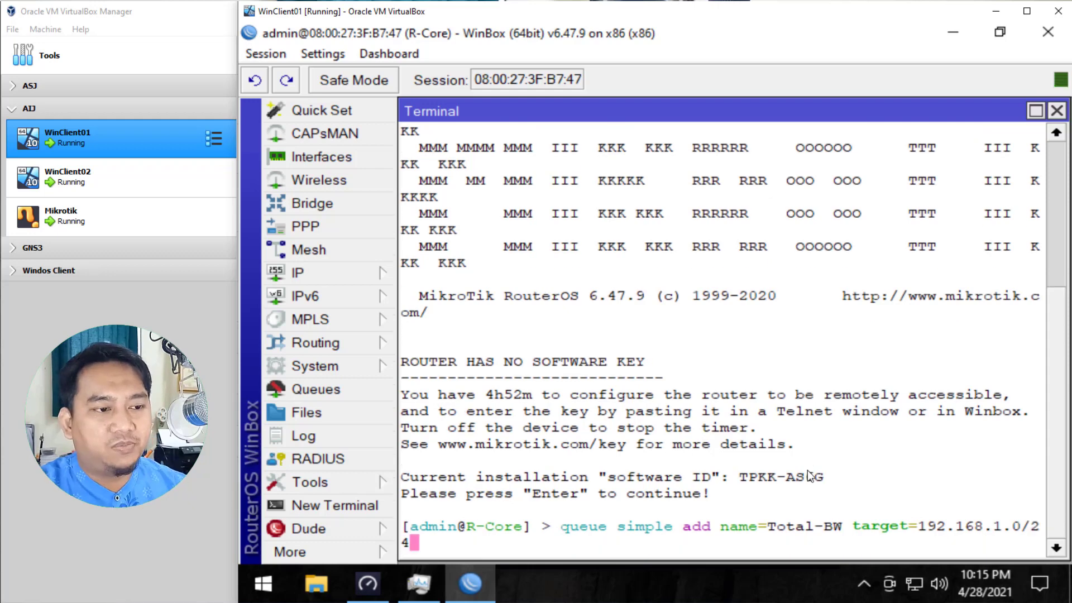
type(" packet-marks=")
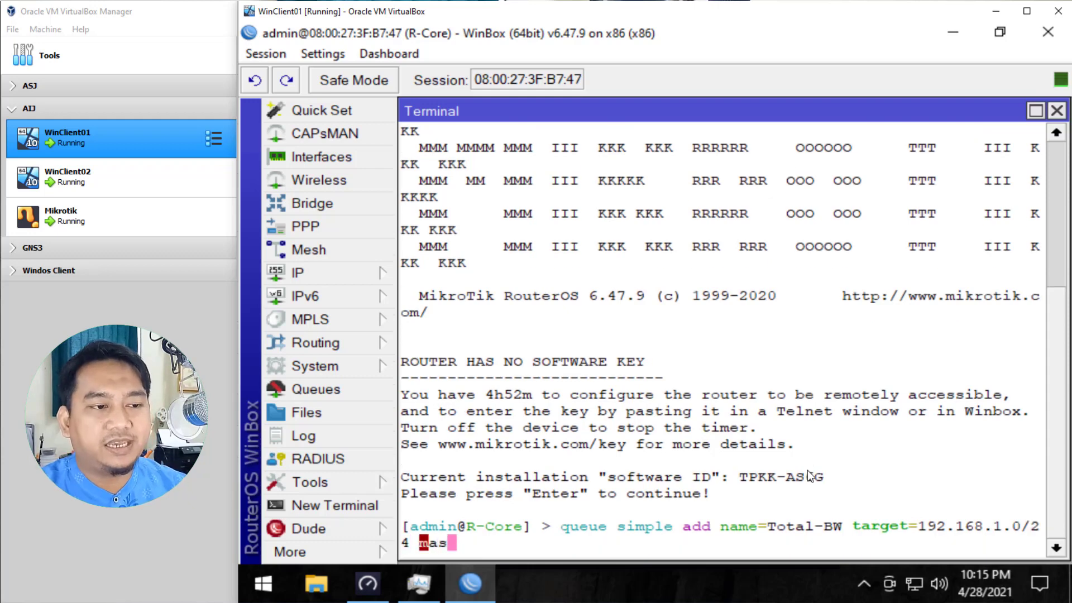
key("BackSpace")
key("BackSpace")
key("BackSpace")
key("BackSpace")
key("BackSpace")
key("BackSpace")
key("BackSpace")
key("BackSpace")
key("BackSpace")
key("BackSpace")
key("BackSpace")
key("BackSpace")
key("BackSpace")
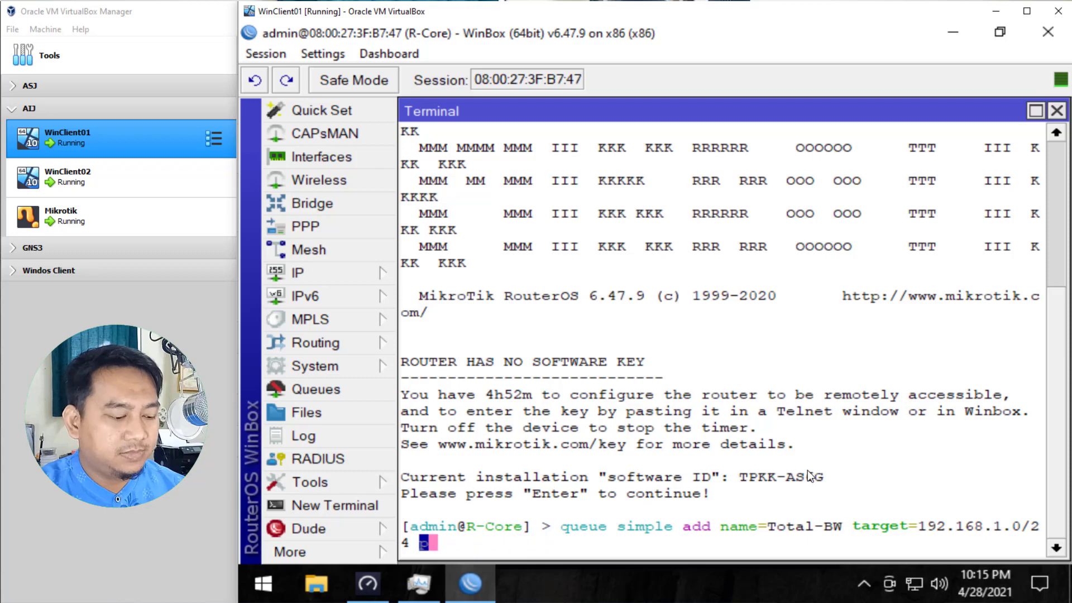
Step: Give the Total-BW queue a max-limit of 4M/8M and run the command to create it
type("max-limit=")
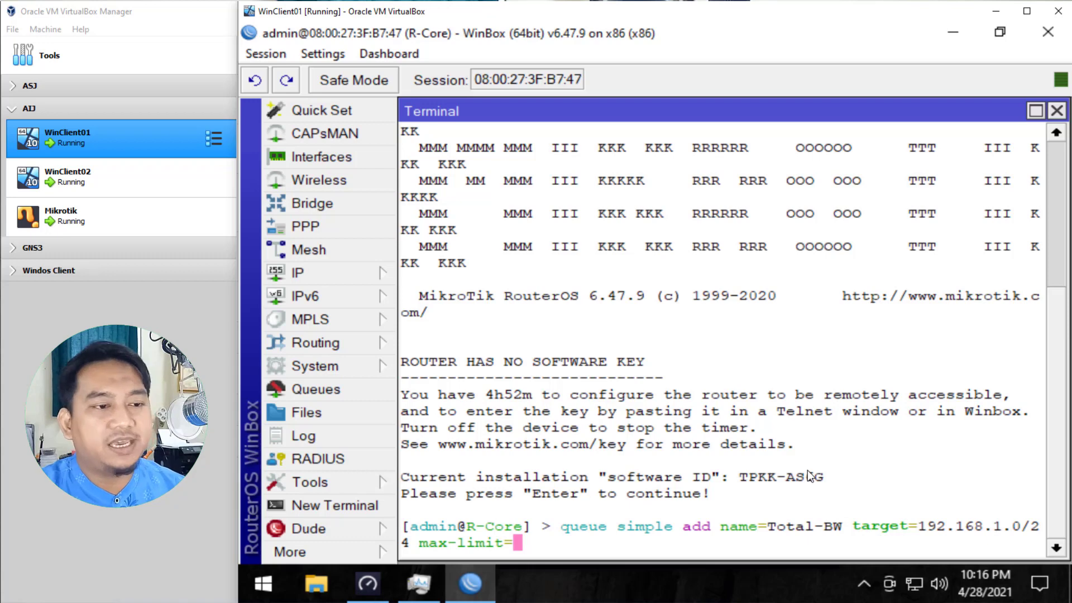
type("4M/")
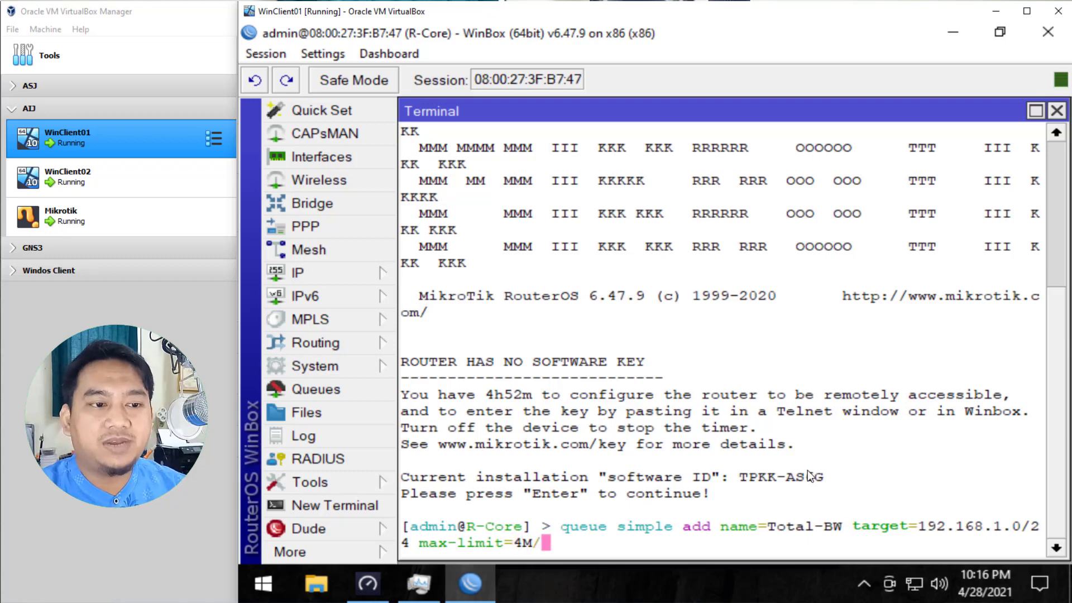
type("8")
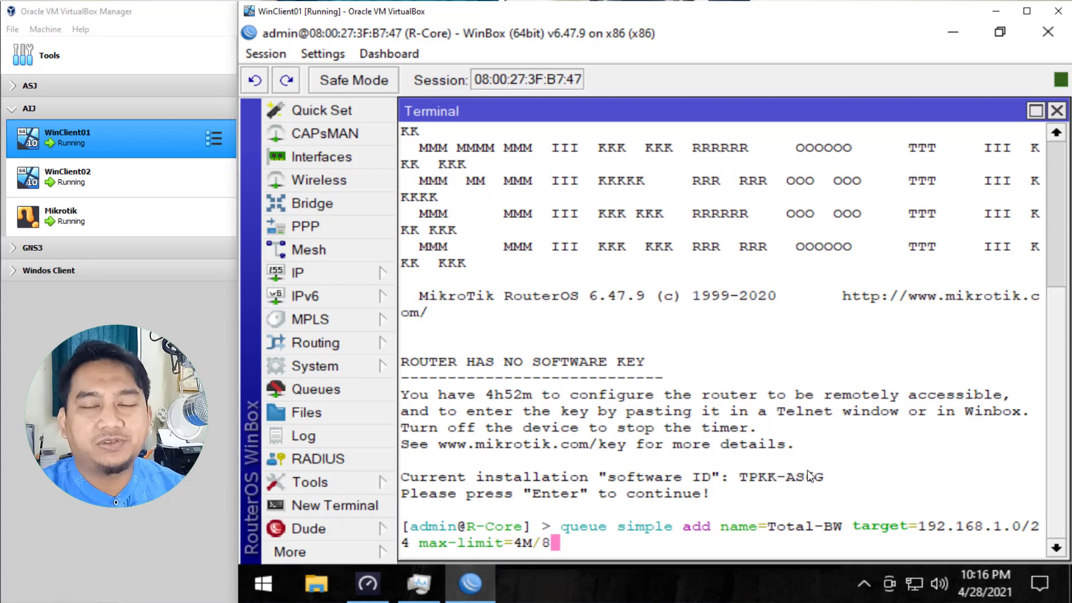
type("M")
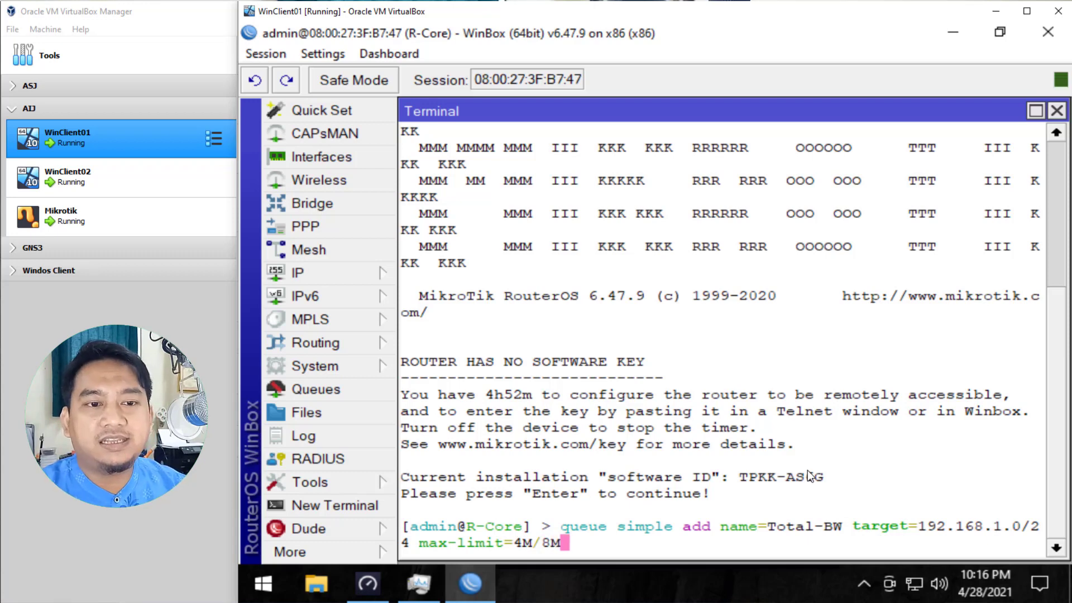
key("Return")
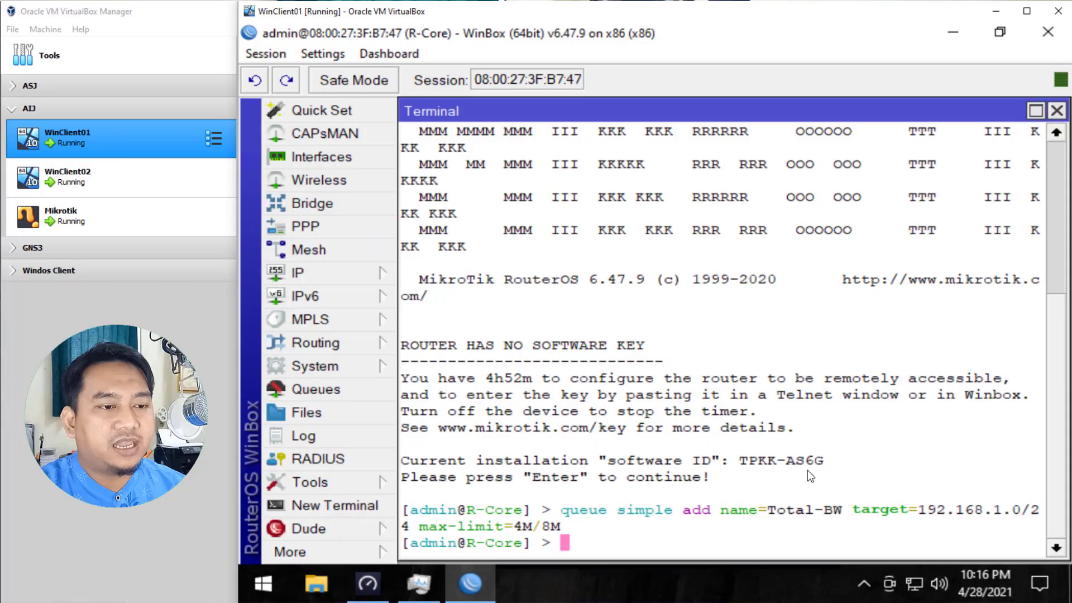
type("qu")
key("BackSpace")
key("BackSpace")
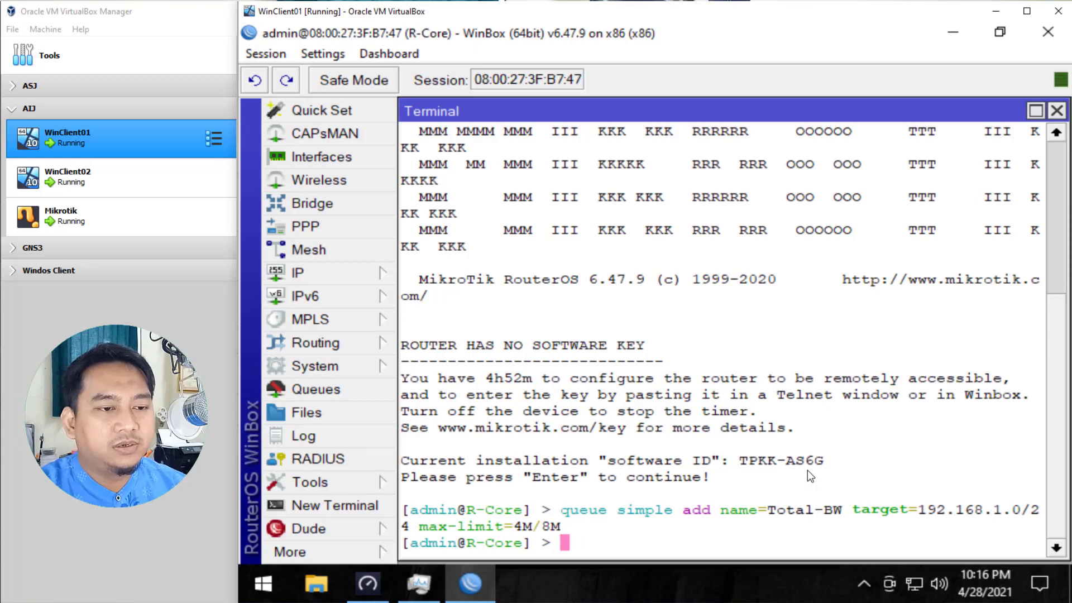
Step: Write a new simple queue add command with the name Client-01 and the target 192.168.1.2
type("queue simple ad")
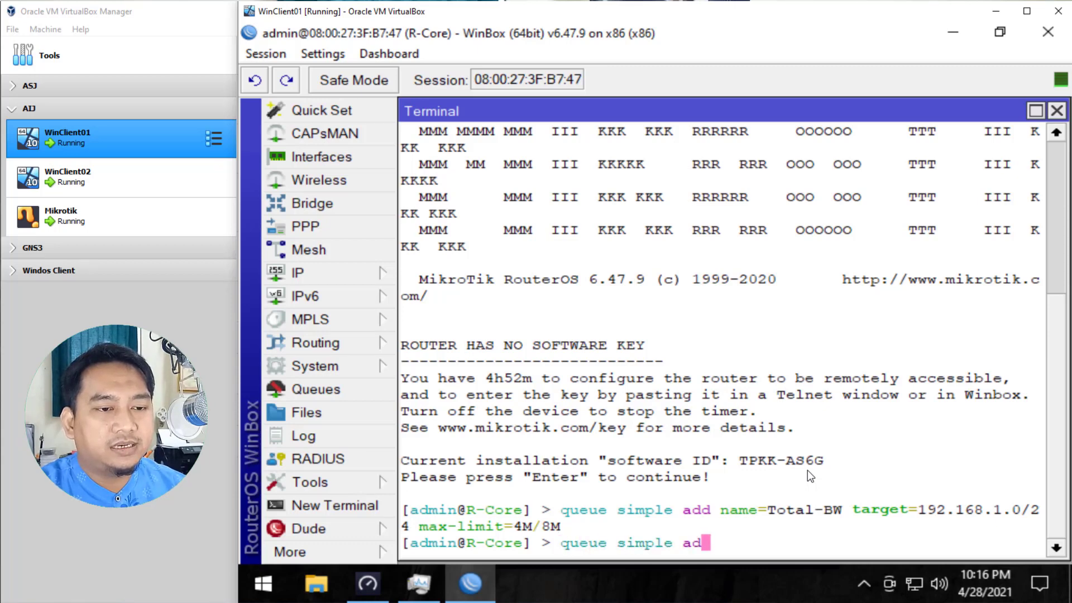
type("d ba")
key("BackSpace")
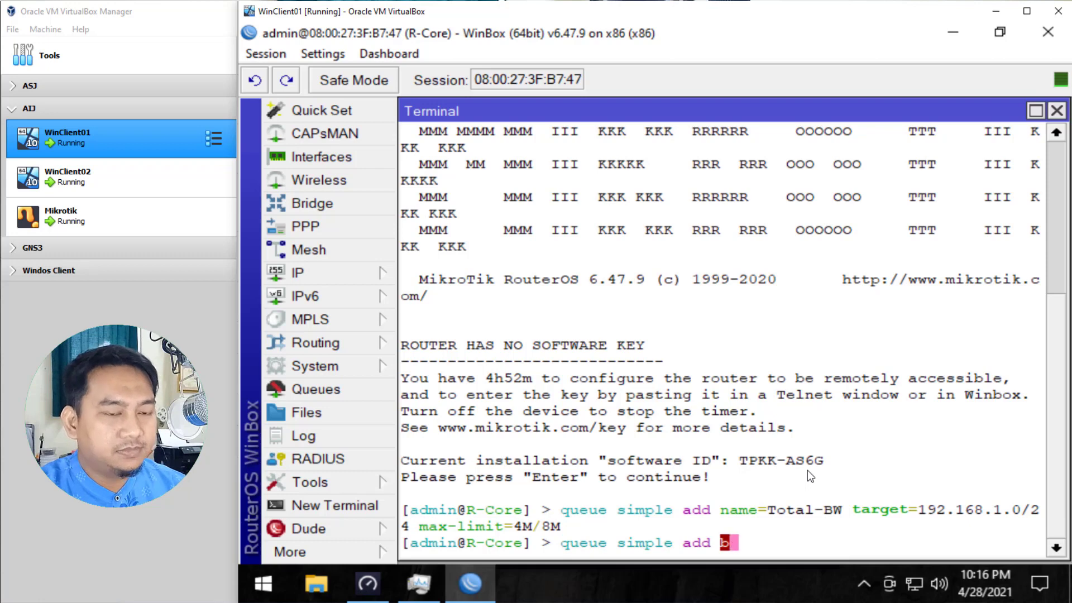
key("BackSpace")
type("name=")
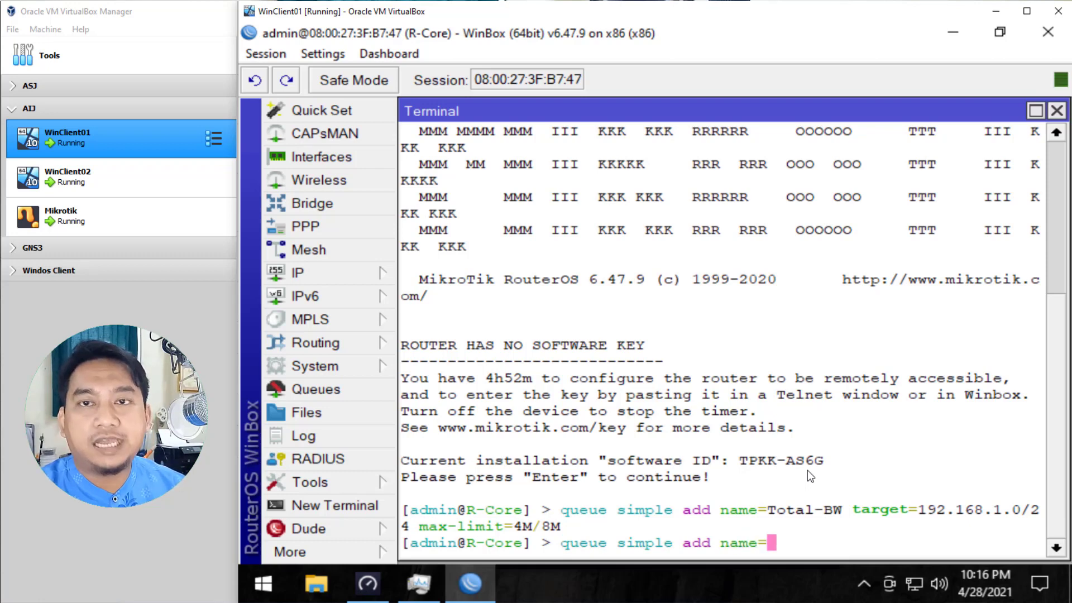
type("Cl")
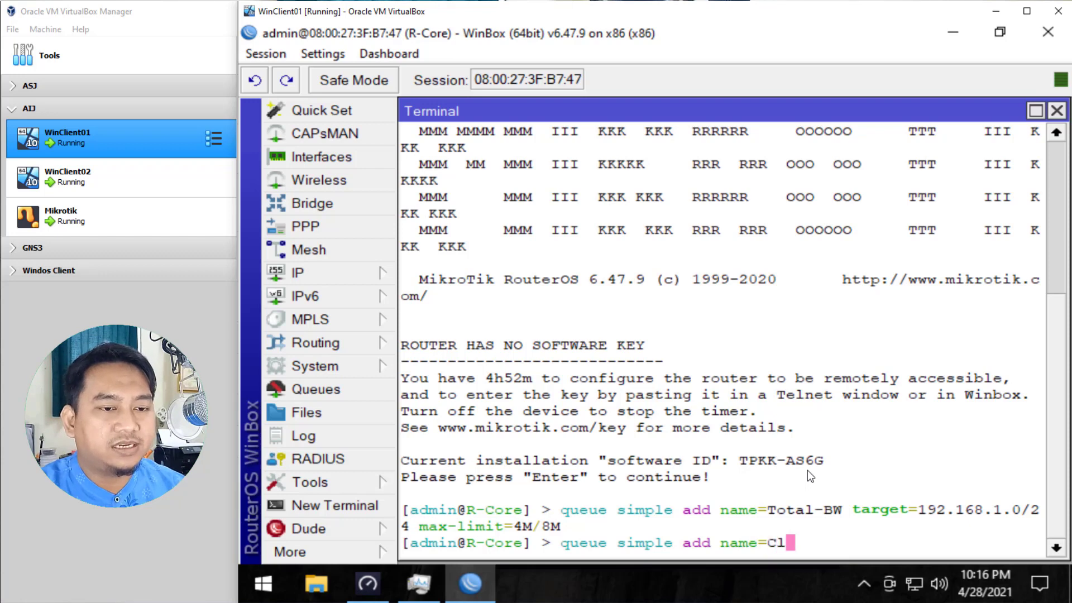
type("ient")
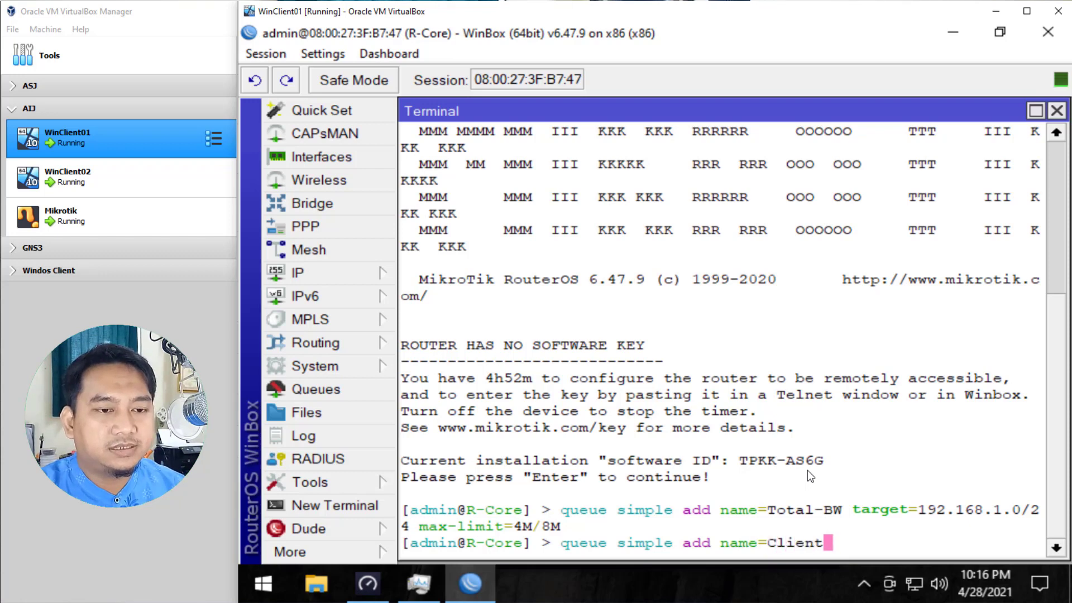
type("-01")
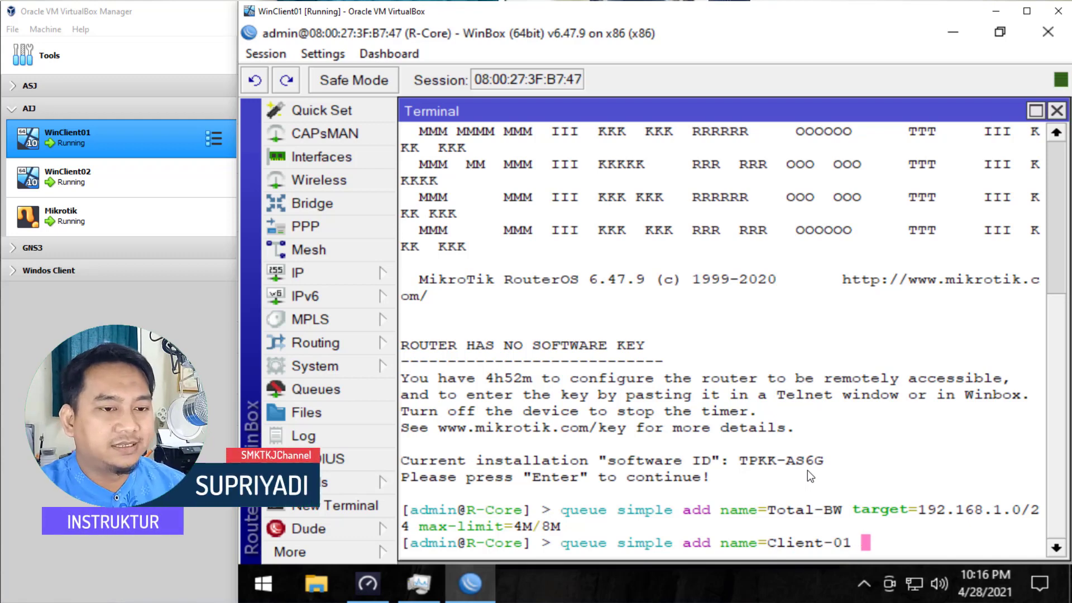
type("target=")
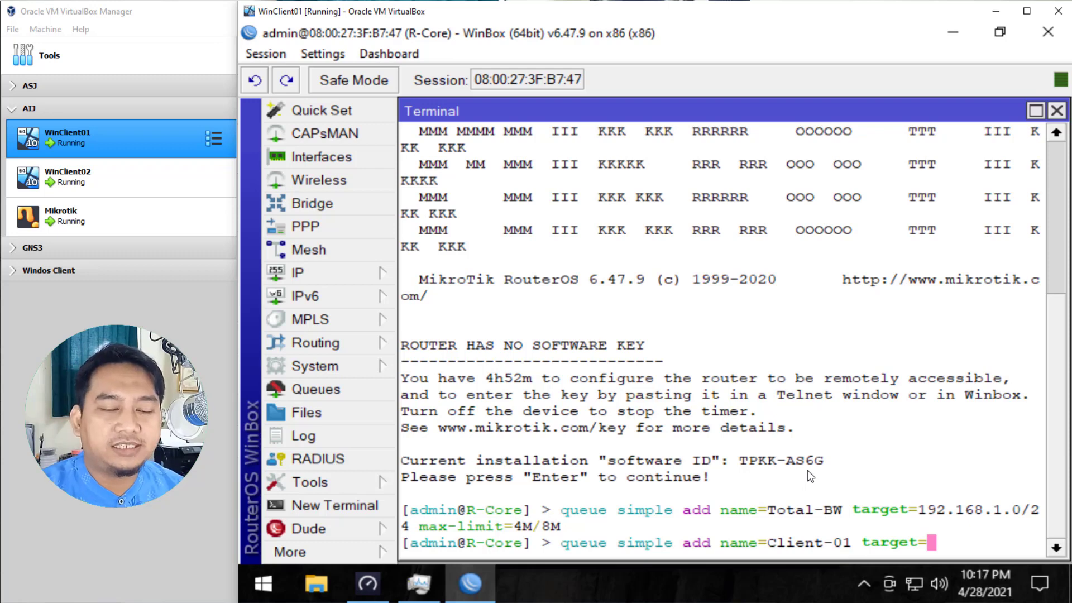
type("192.168.")
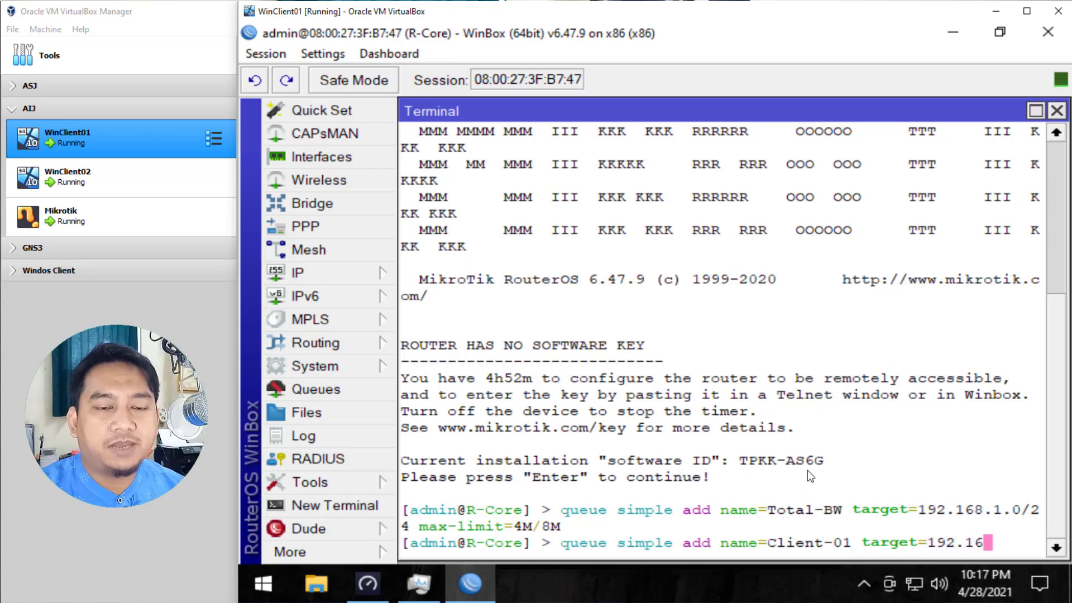
type("1.2")
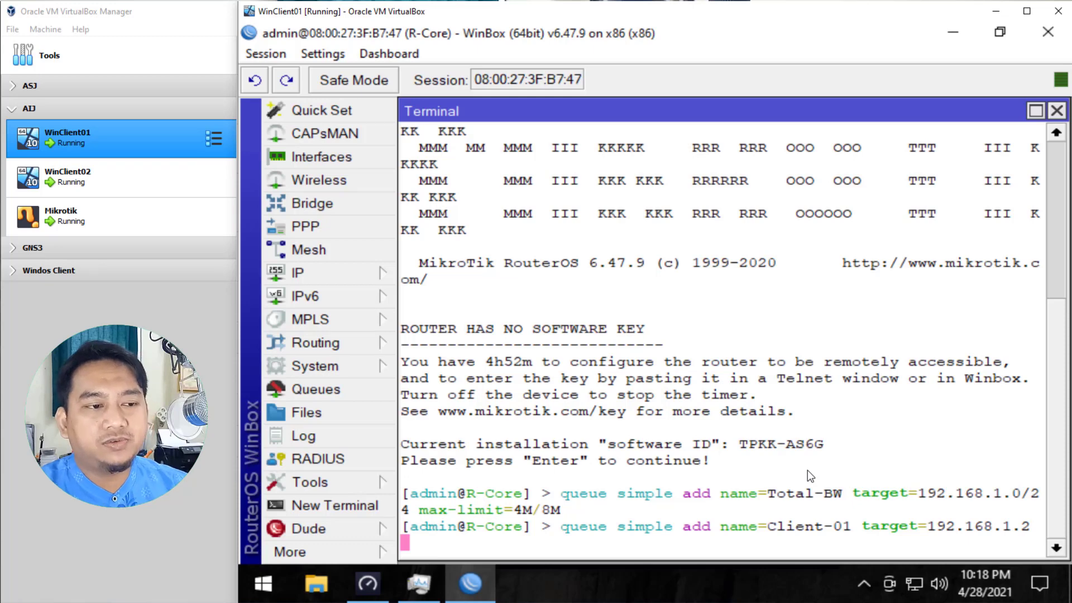
Step: Add a max-limit of 2M/6M and a priority of 1/1 to the Client-01 queue command
type("max-limit=")
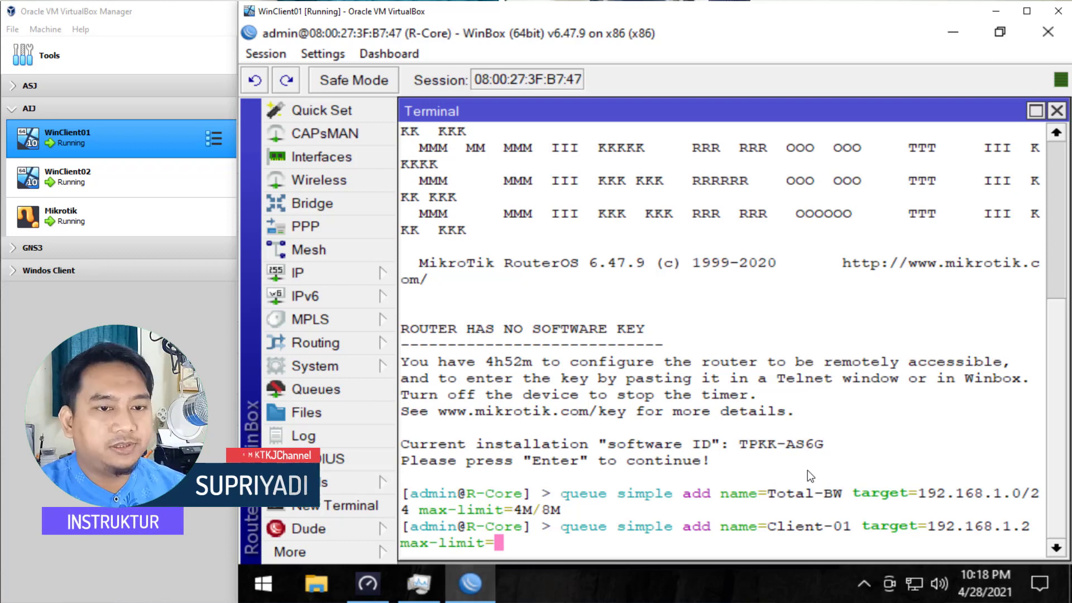
type("2M")
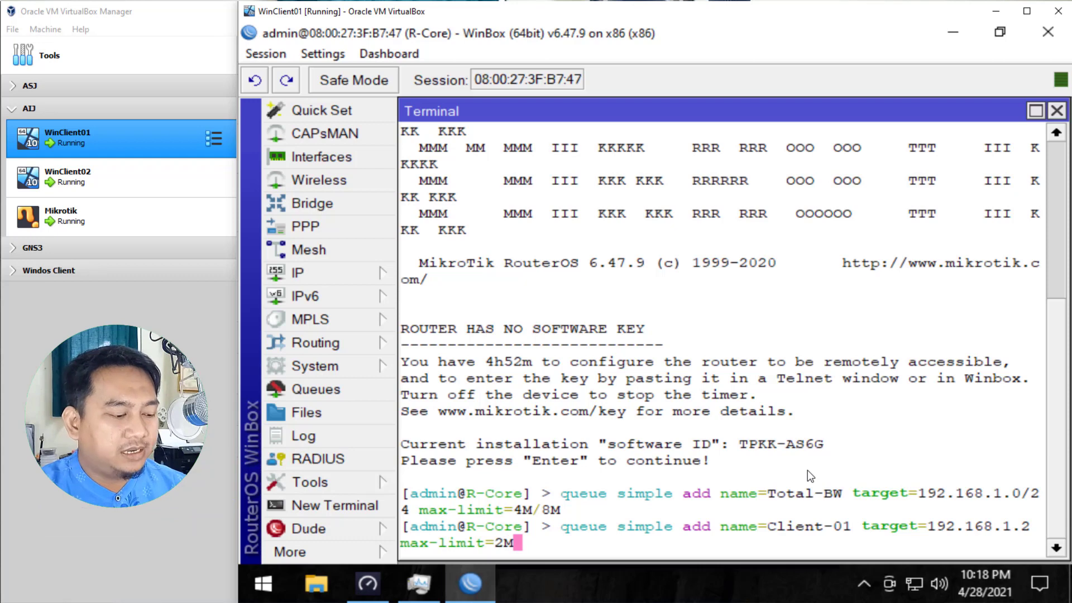
type("/6M")
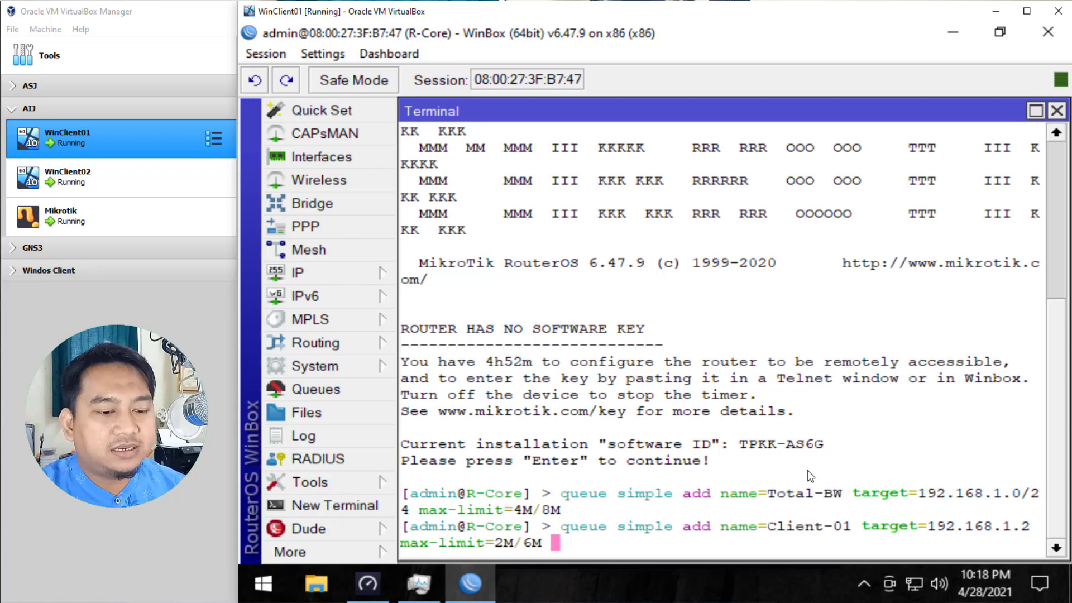
type("priority=")
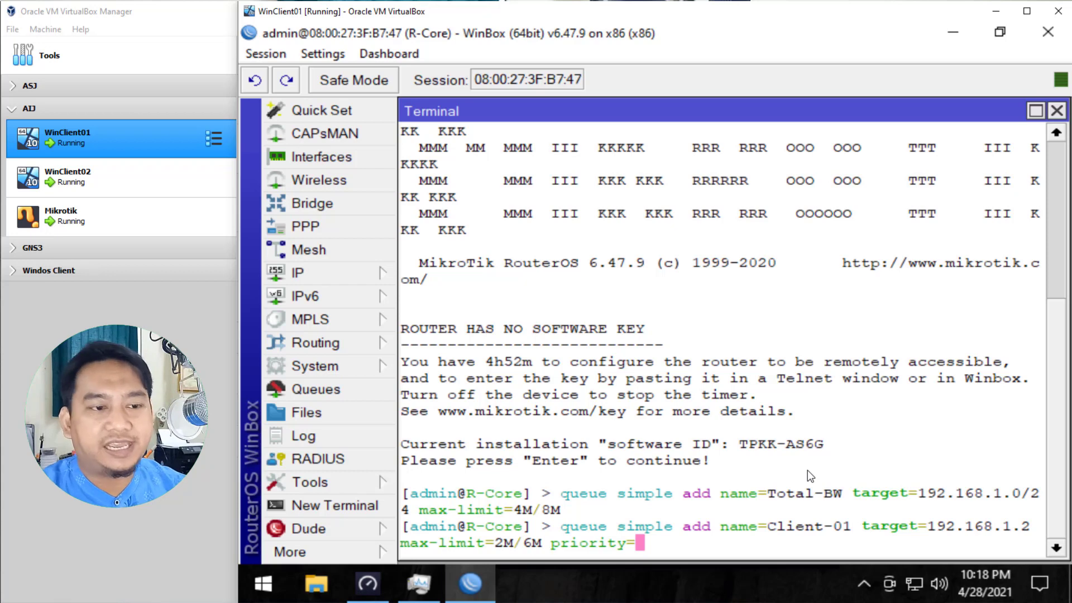
type("1/1")
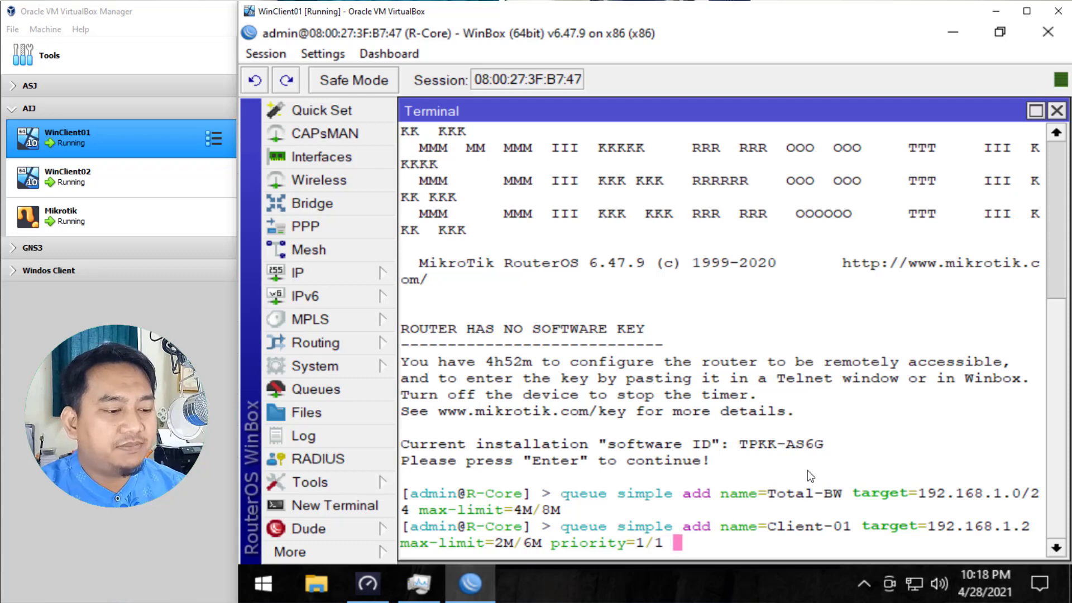
Step: Add a limit-at of 1M/3M to the Client-01 queue command
type("im")
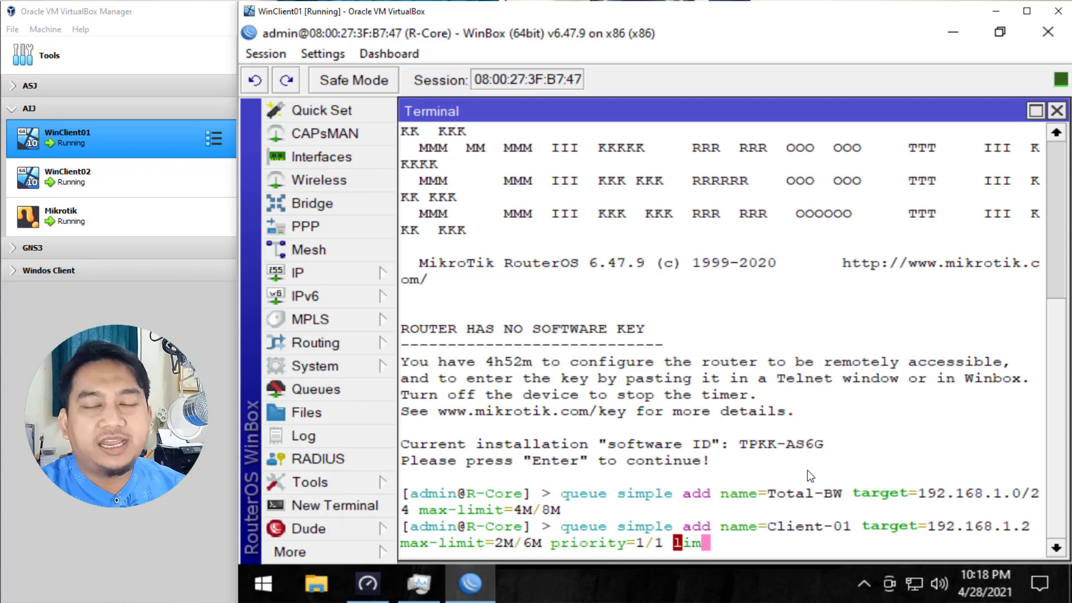
key("Tab")
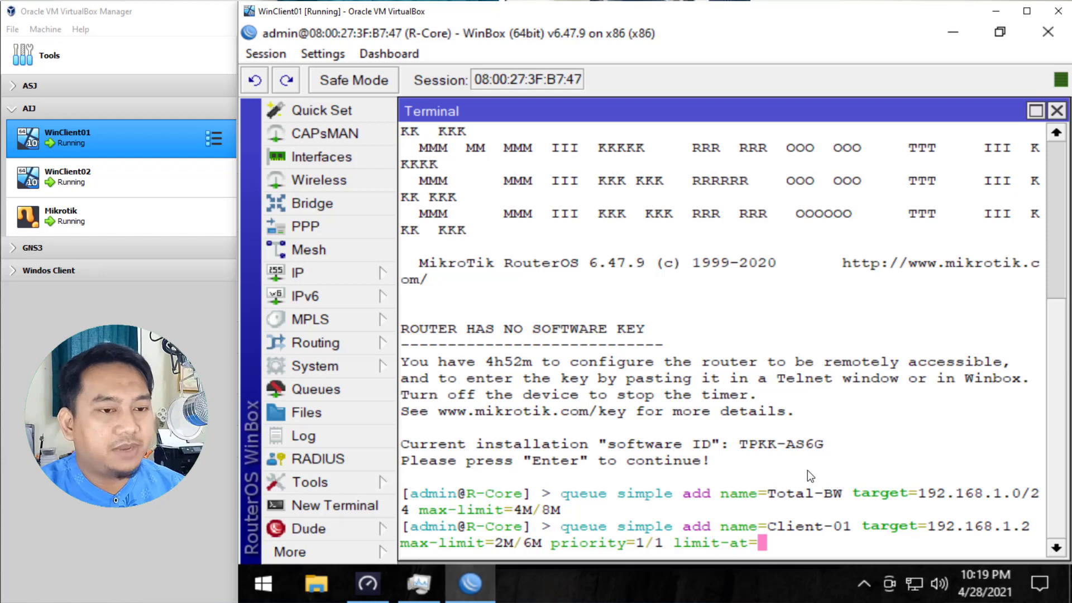
type("1M")
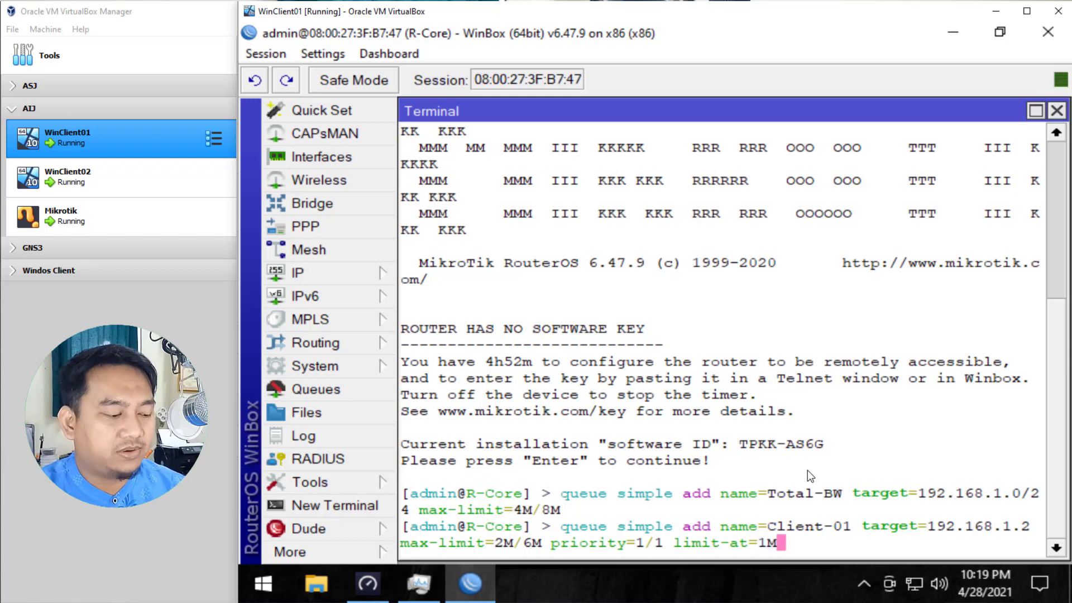
type("/3")
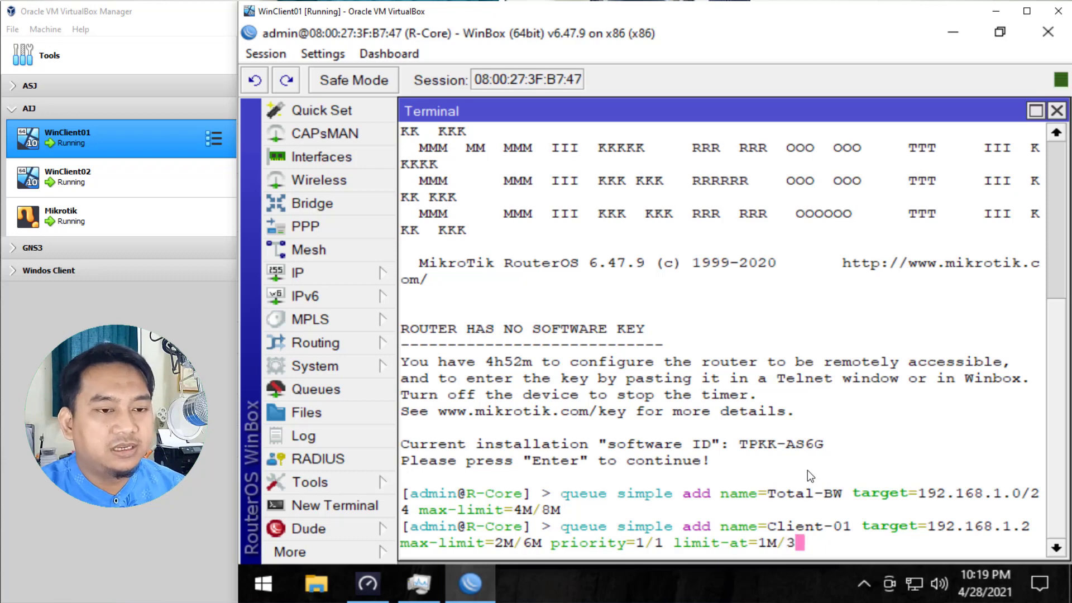
type("M")
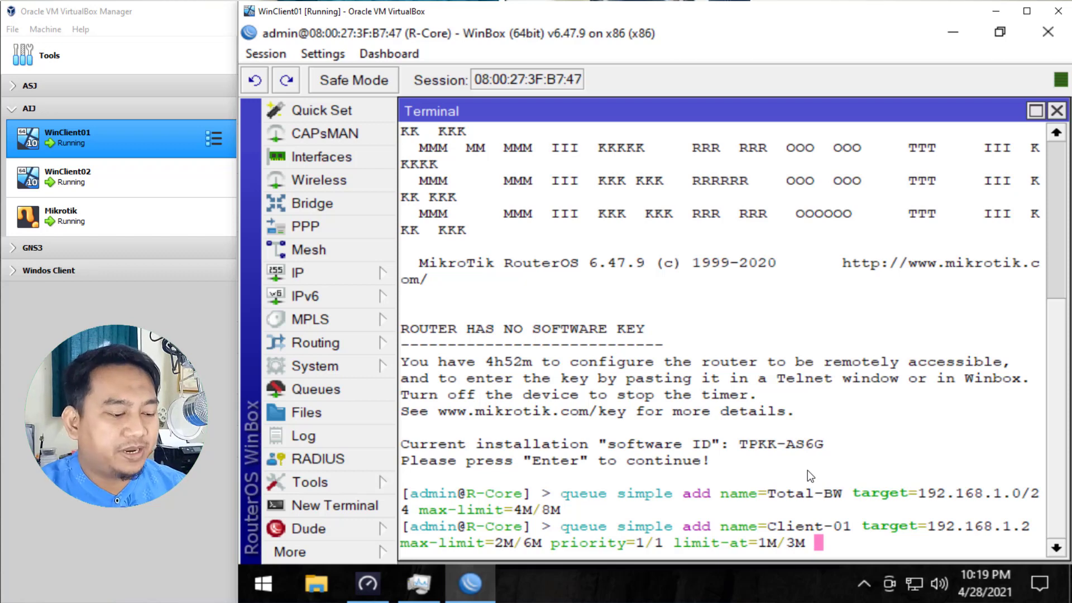
Step: Add a burst-limit of 0/8M to the Client-01 queue command
type("burst-")
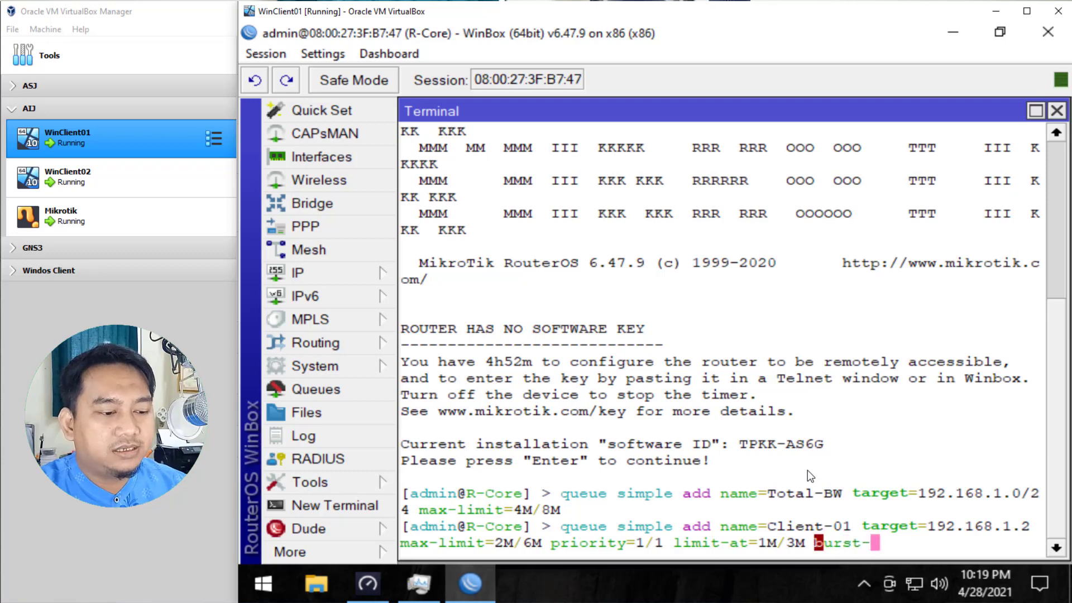
type("limit=")
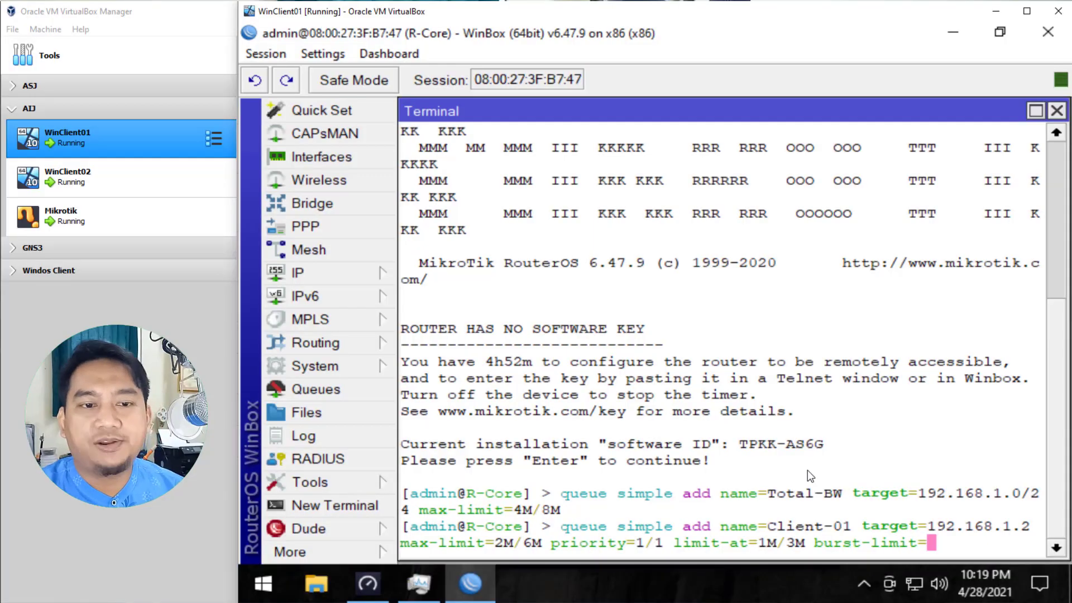
type("0/")
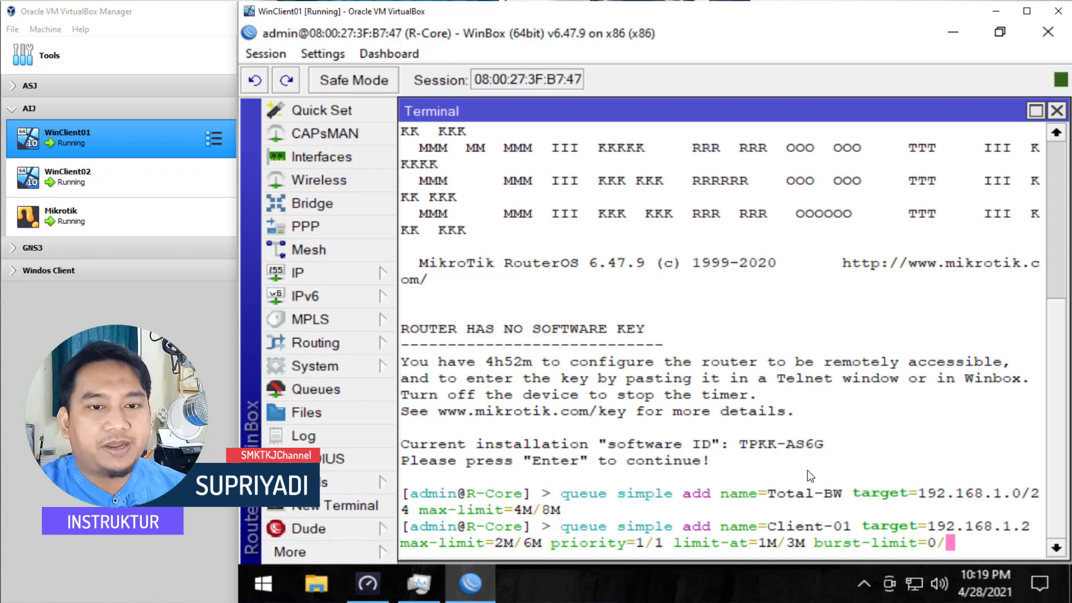
type("8")
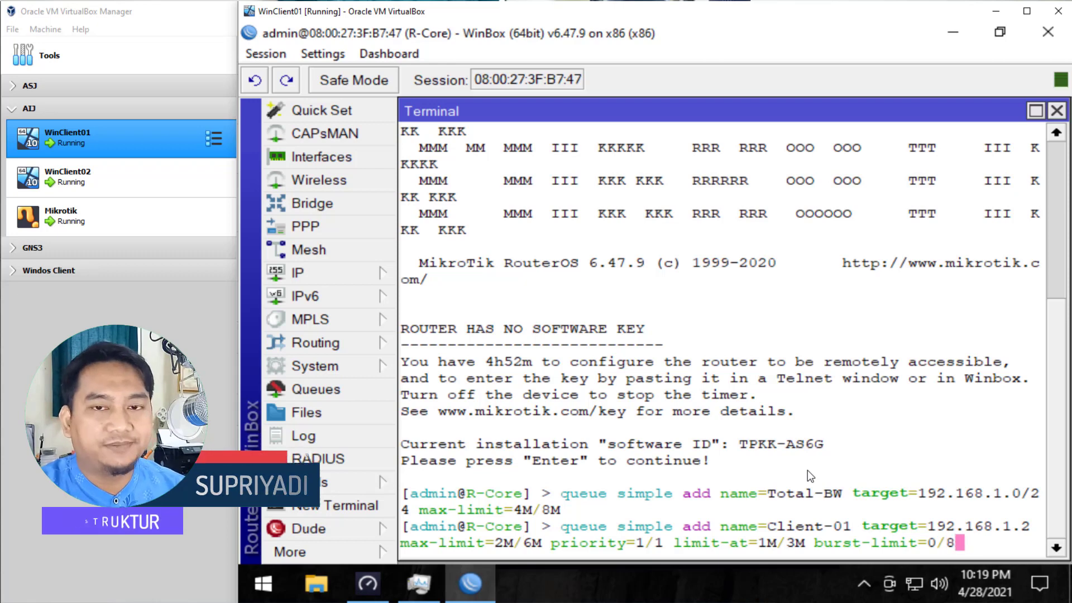
type("M")
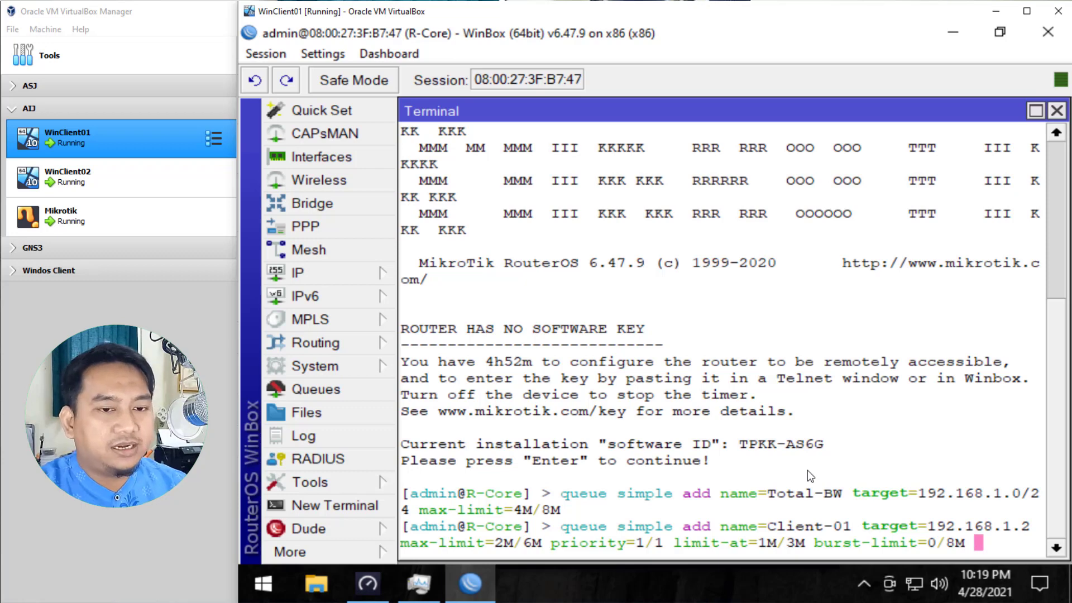
Step: Add a burst-threshold of 0/4M to the Client-01 queue command
type(" B")
key("BackSpace")
type("b")
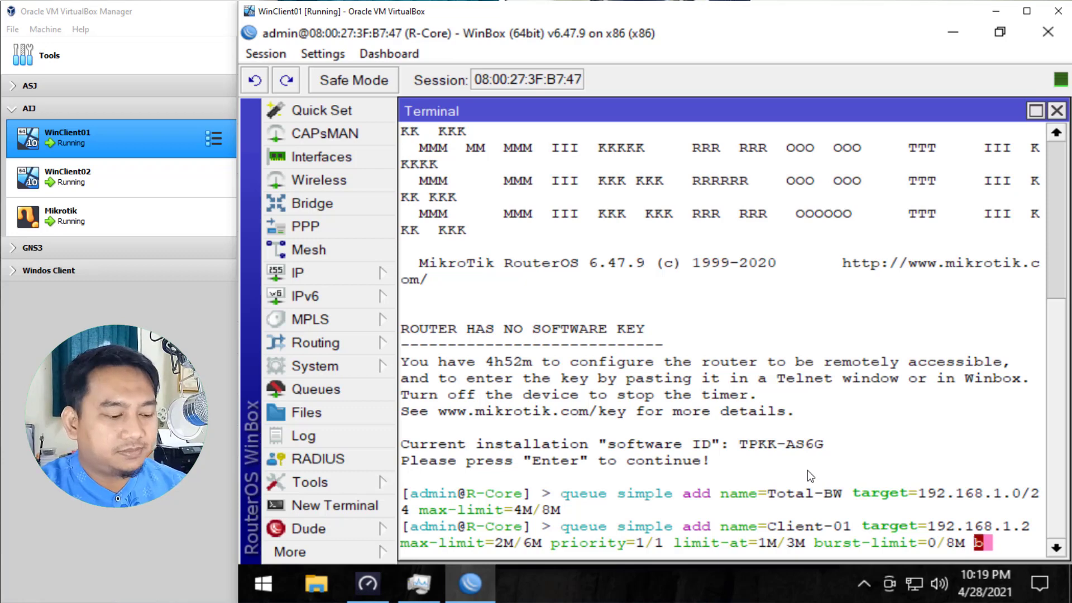
type("urst-t")
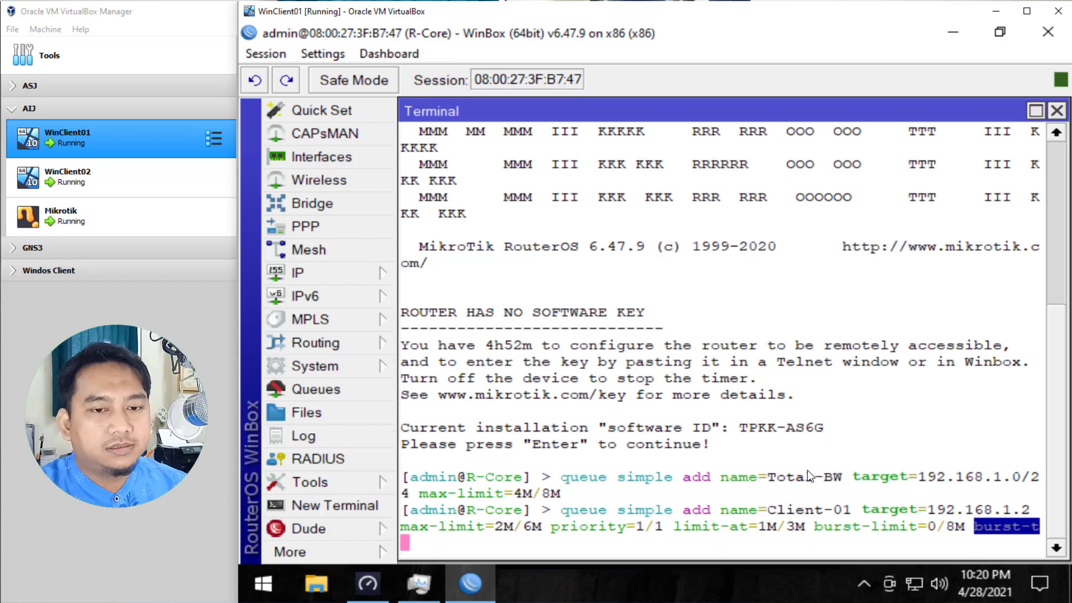
type("h")
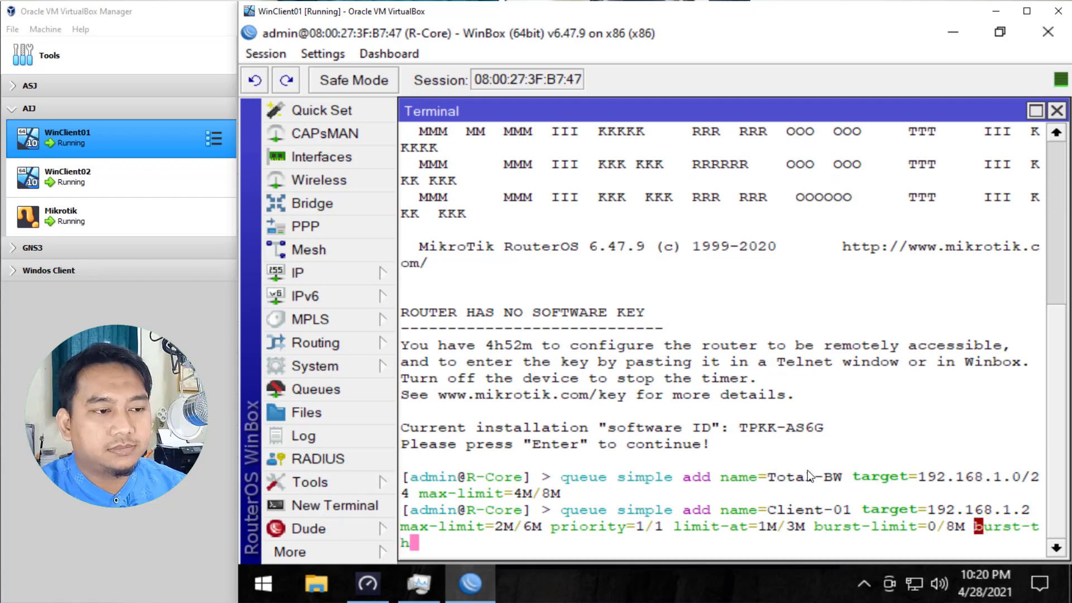
key("Tab")
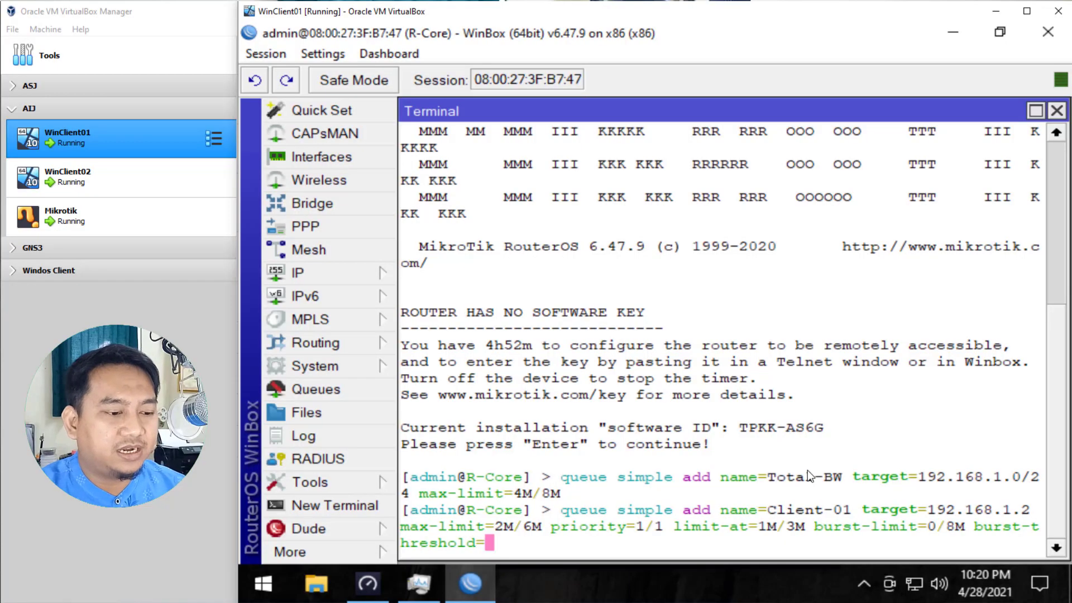
type("0")
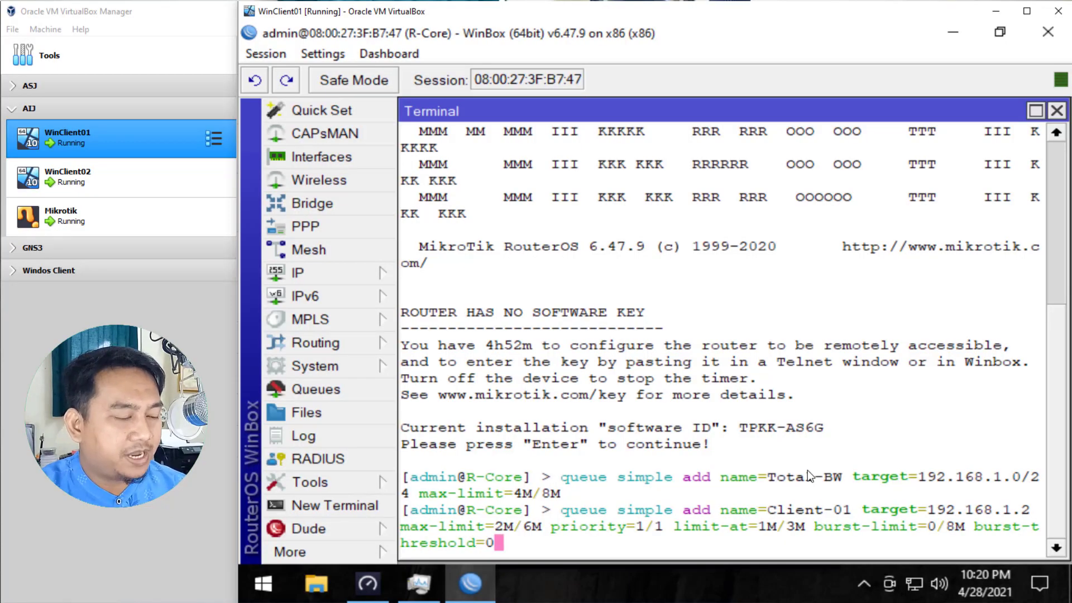
type("/4M")
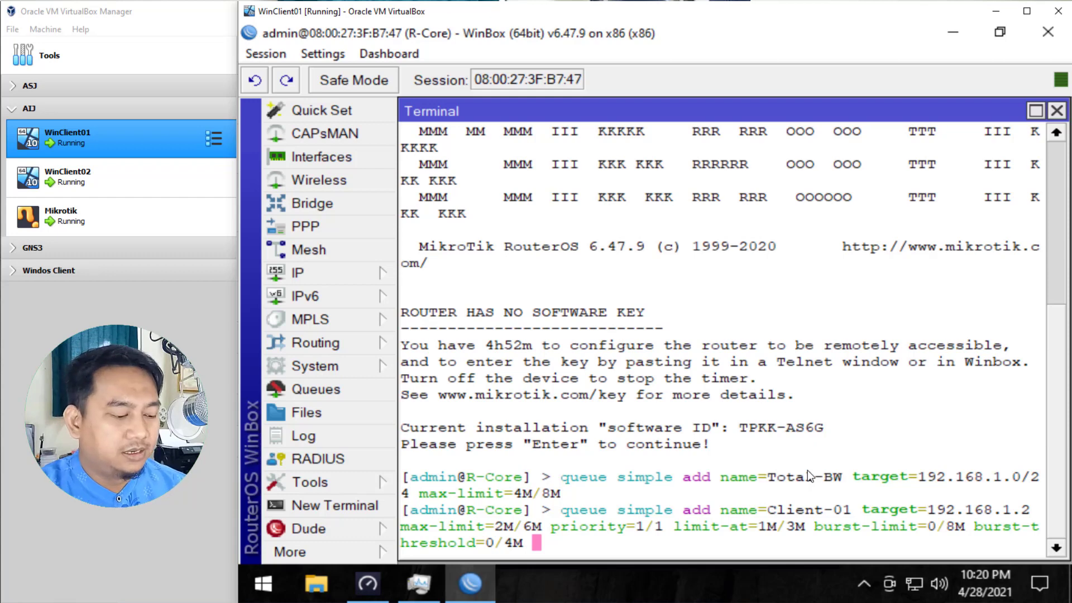
Step: Add a burst-time of 0/60 to the Client-01 queue command
type("br")
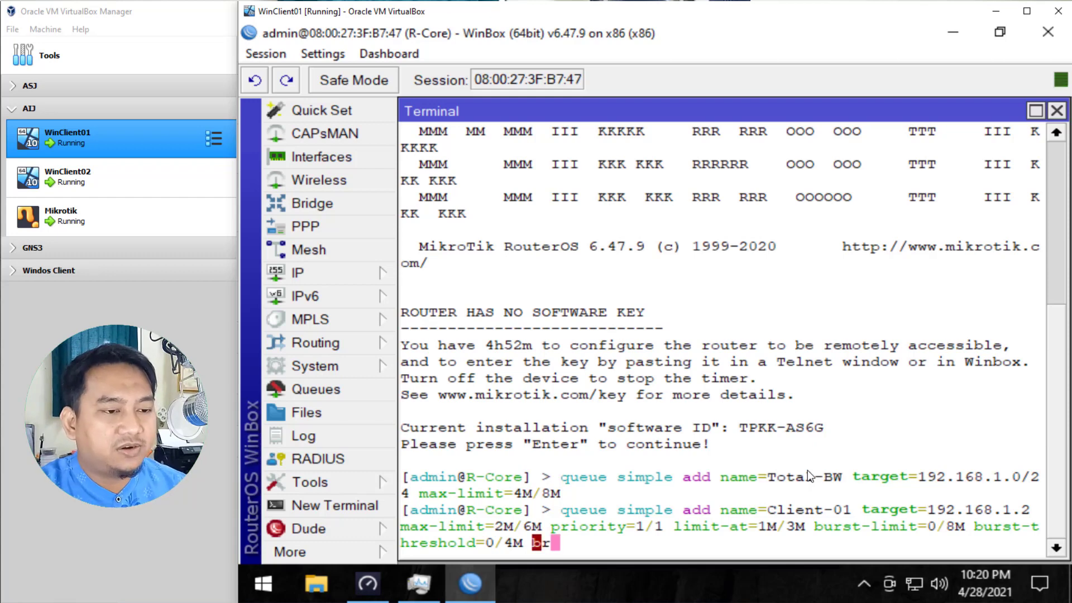
key("BackSpace")
type("urst-time=")
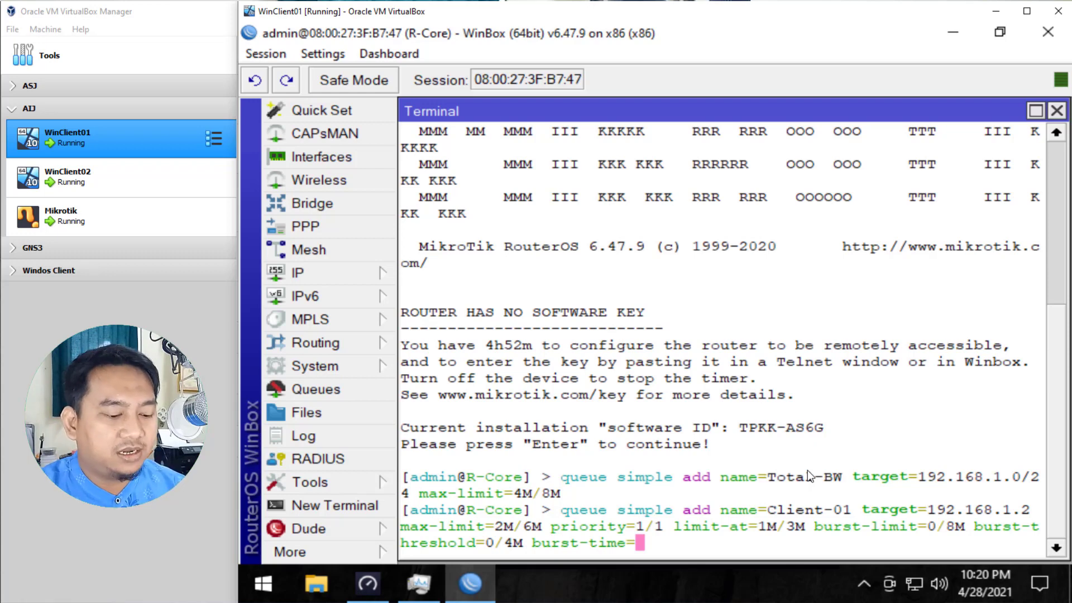
type("0/60")
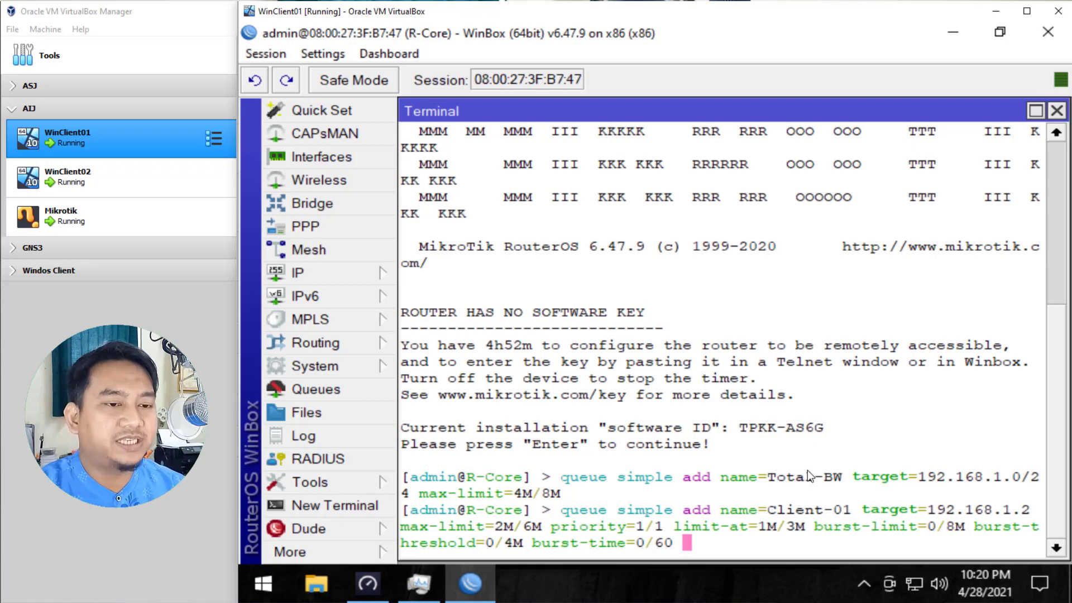
Step: Set Total-BW as the parent of the Client-01 queue and run the command to create it
type("pa")
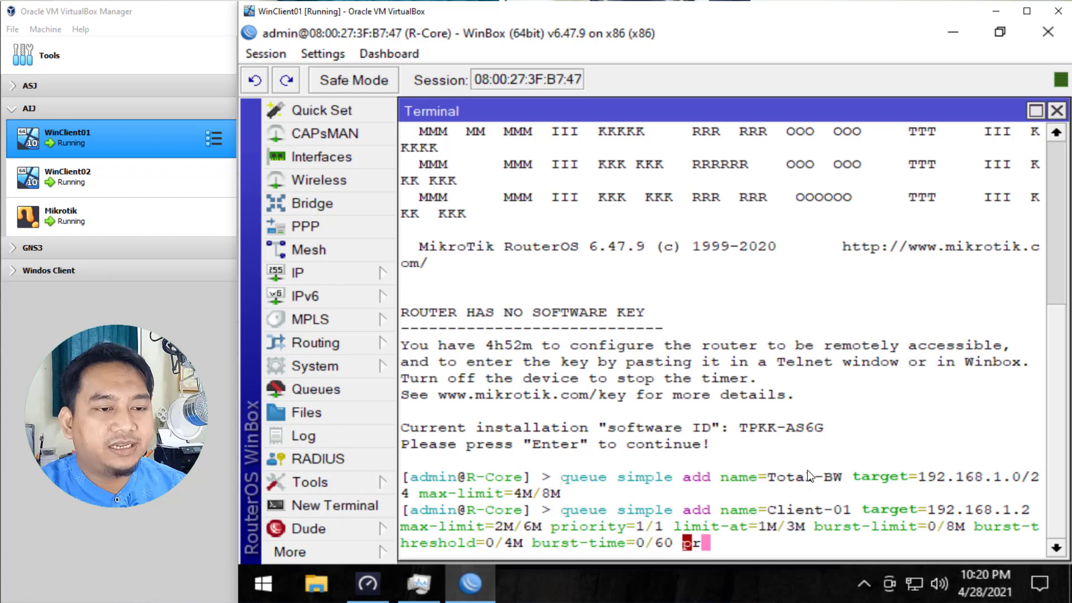
type("rent=")
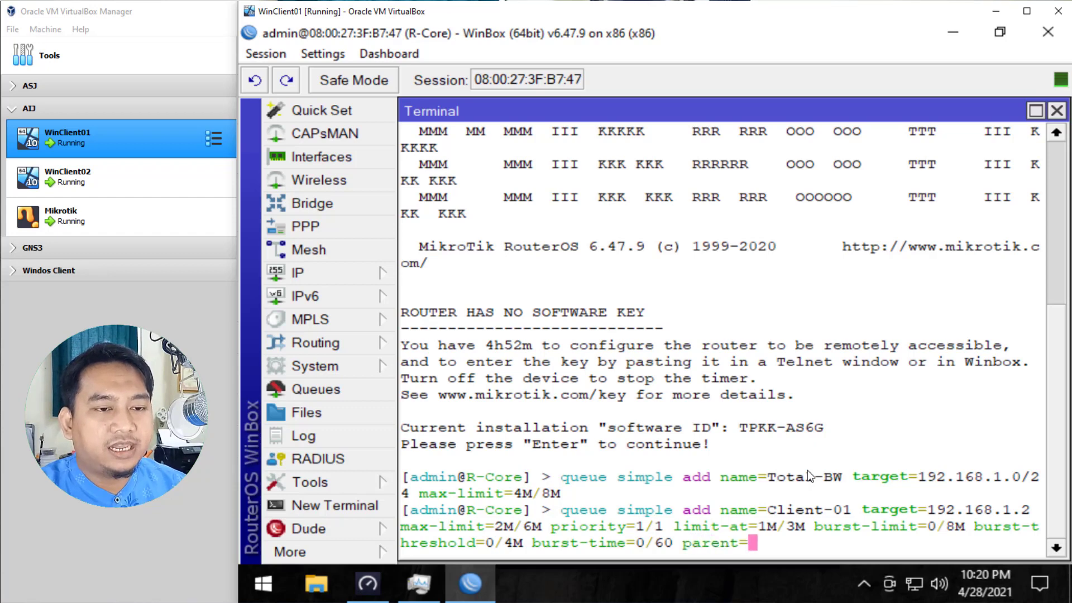
type("T")
key("Tab")
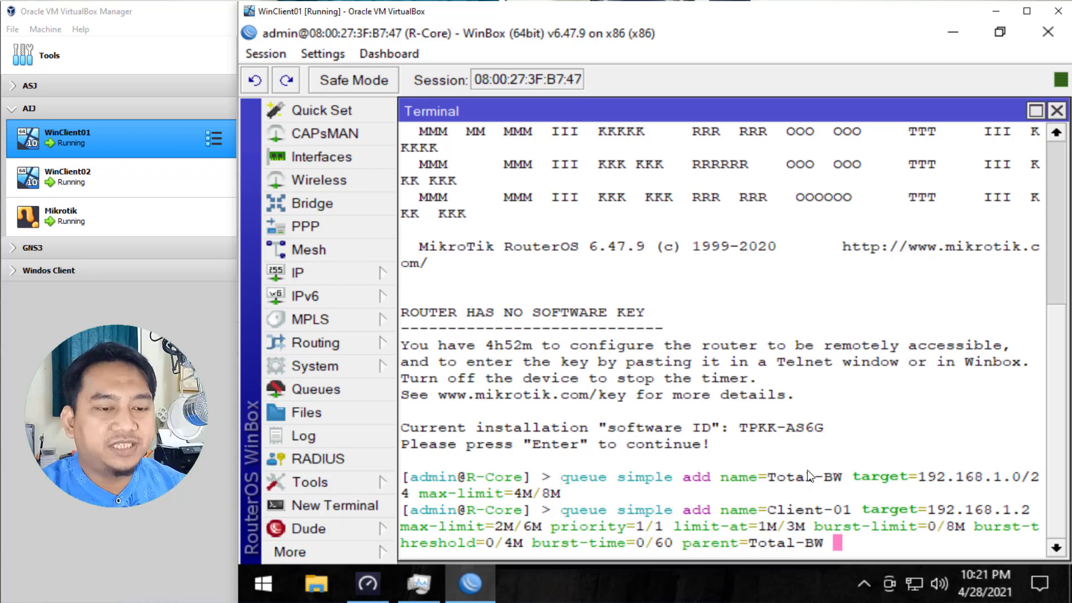
key("Return")
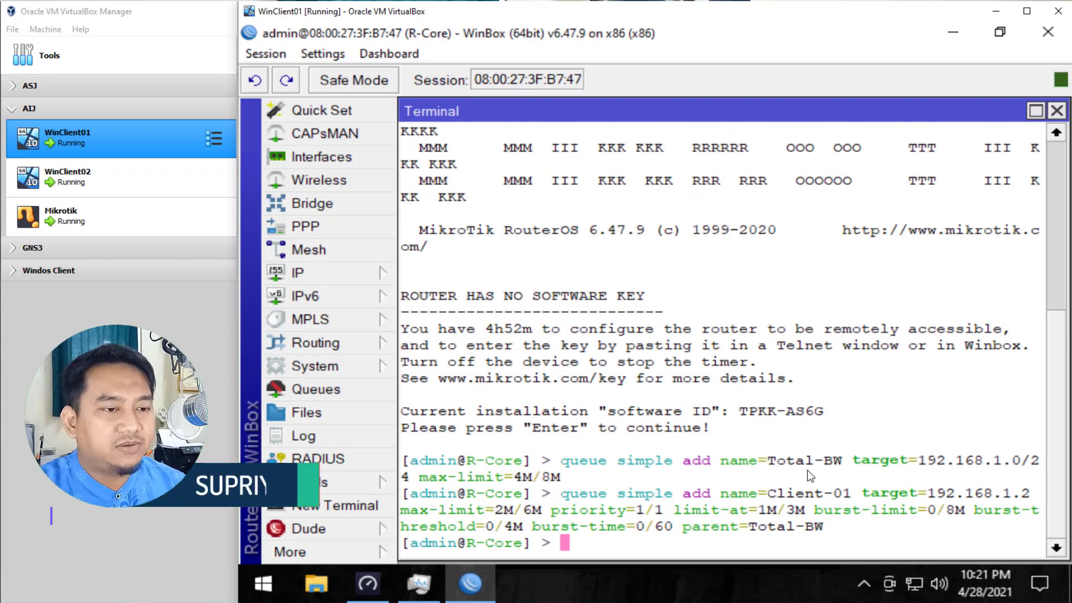
Step: Print the simple queues to review their settings and minimise WinBox
type("queue simple print")
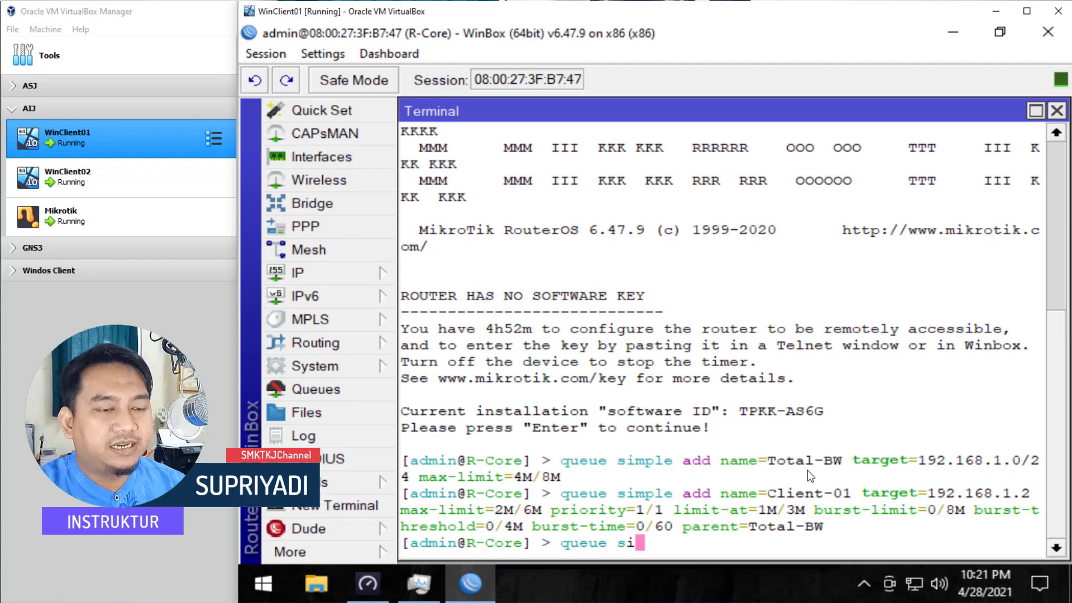
key("Return")
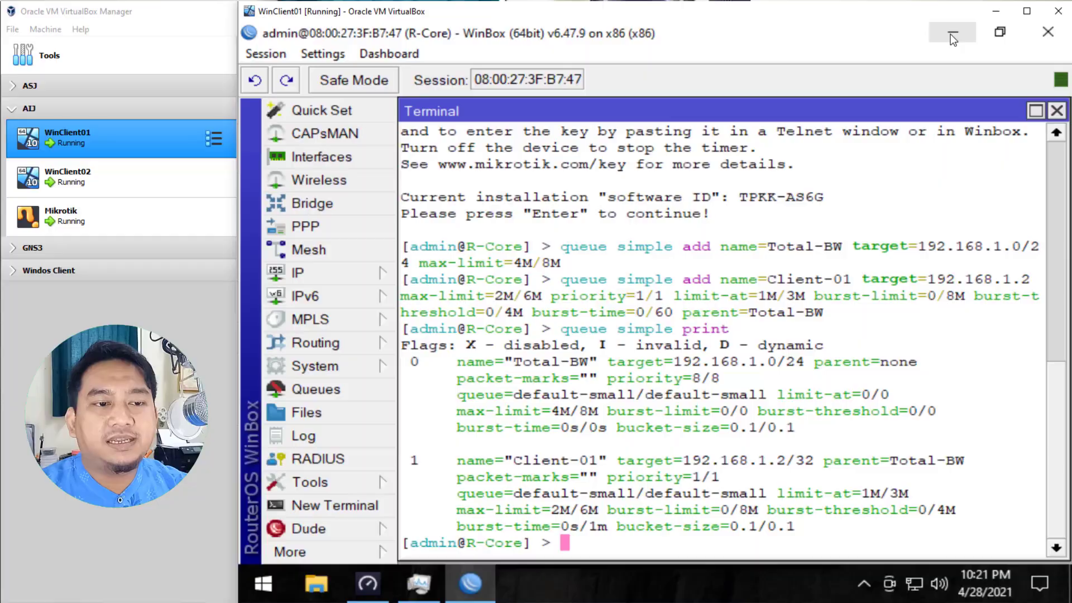
left_click(951, 34)
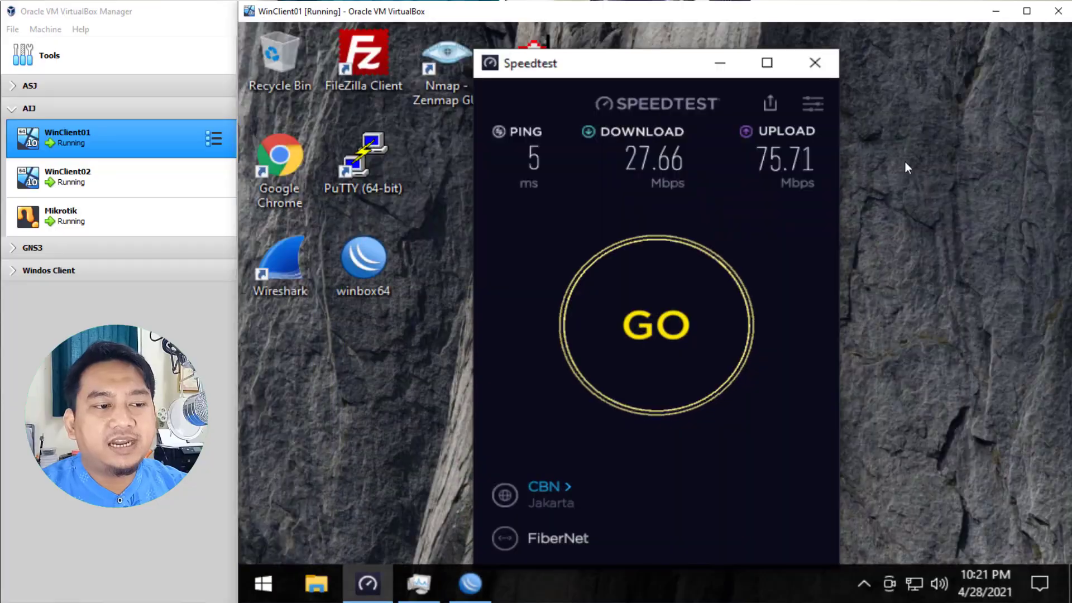
Step: Switch to Task Manager to examine the Ethernet send and receive throughput, and minimise it again
left_click(419, 583)
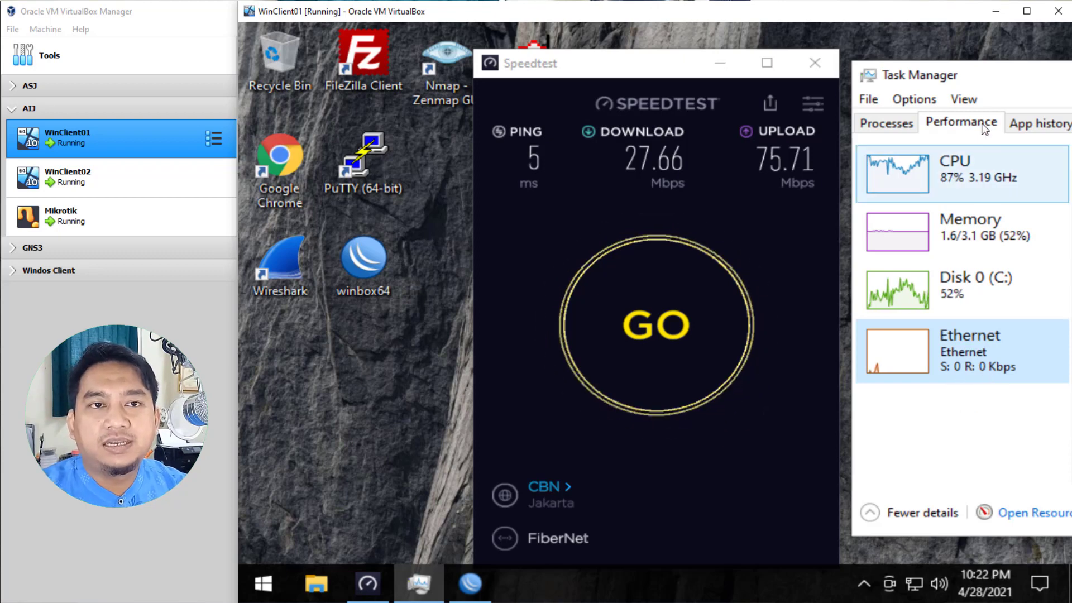
left_click_drag(1017, 75, 519, 70)
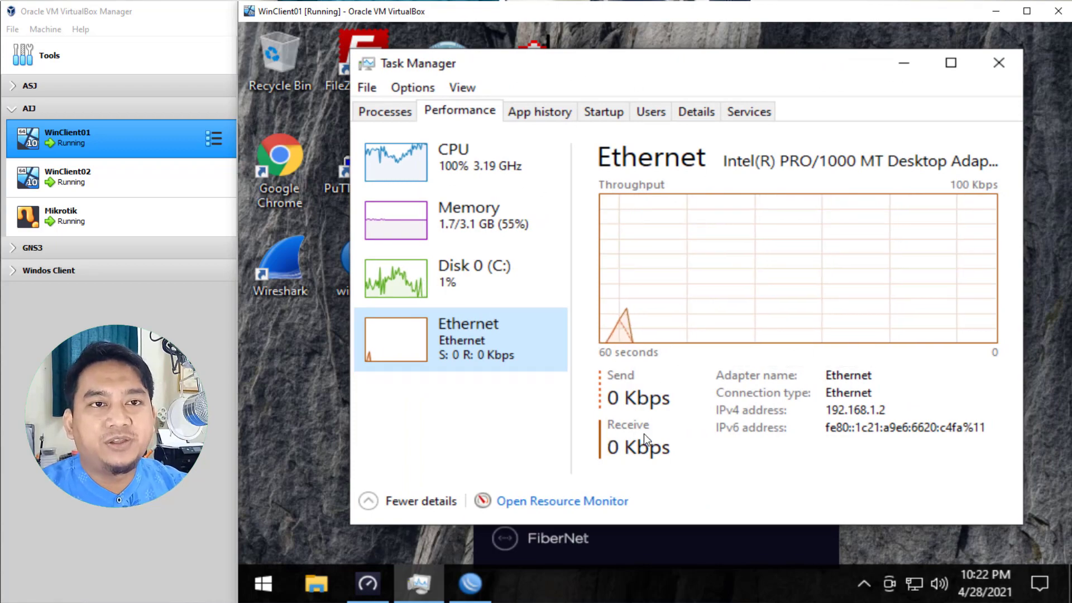
left_click(900, 64)
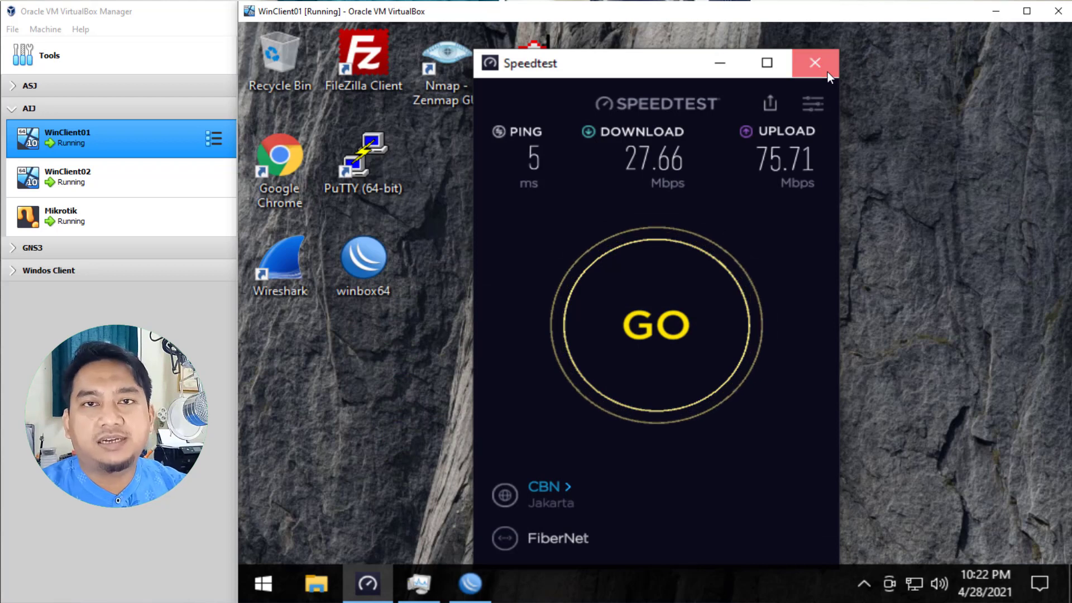
Step: Close Speedtest and open MikroTik Bandwidth Test, checking the router address used for the test
left_click(828, 72)
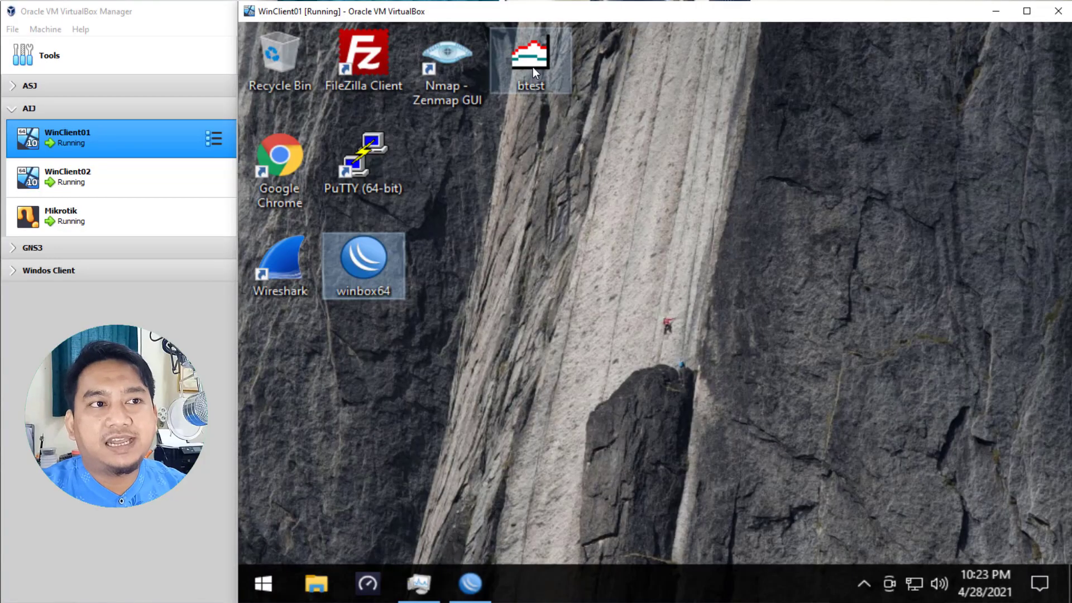
double_click(532, 67)
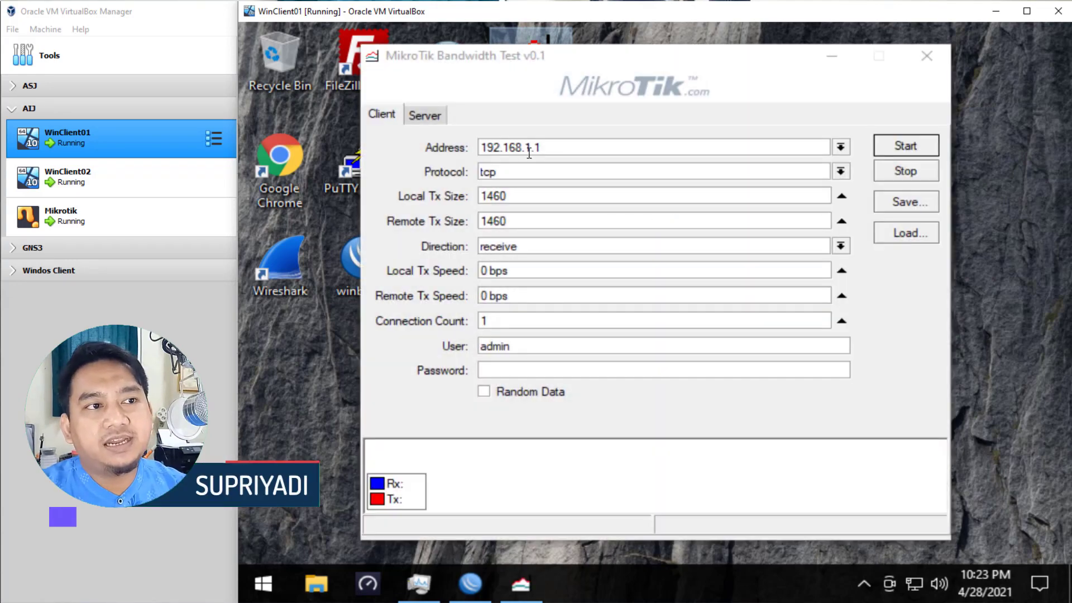
left_click_drag(561, 147, 458, 147)
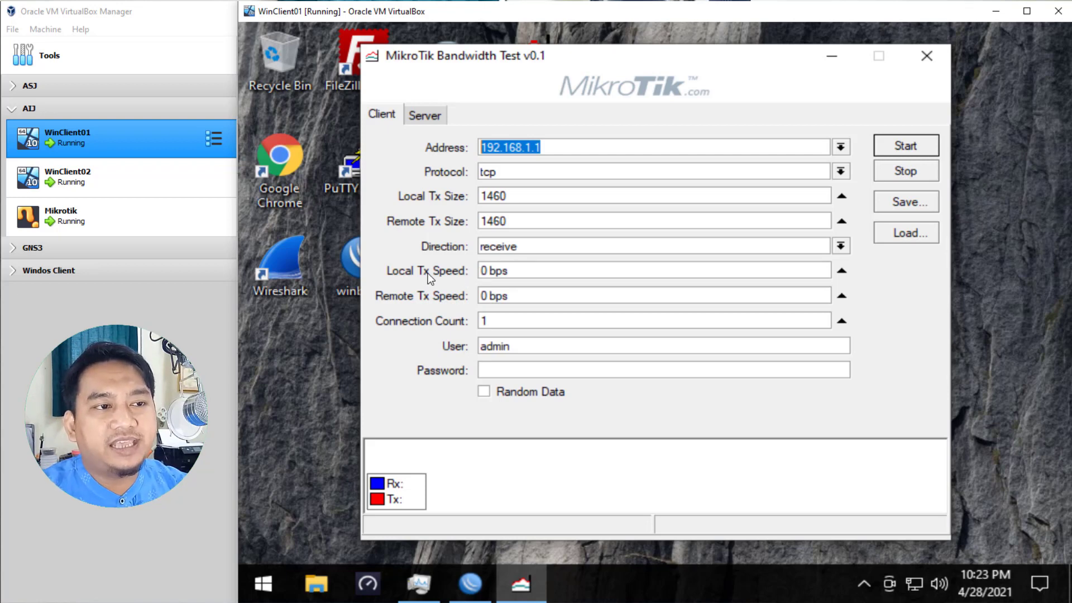
Step: Set both the Local Tx Speed and the Remote Tx Speed of the bandwidth test to 100000000 bps
left_click(484, 270)
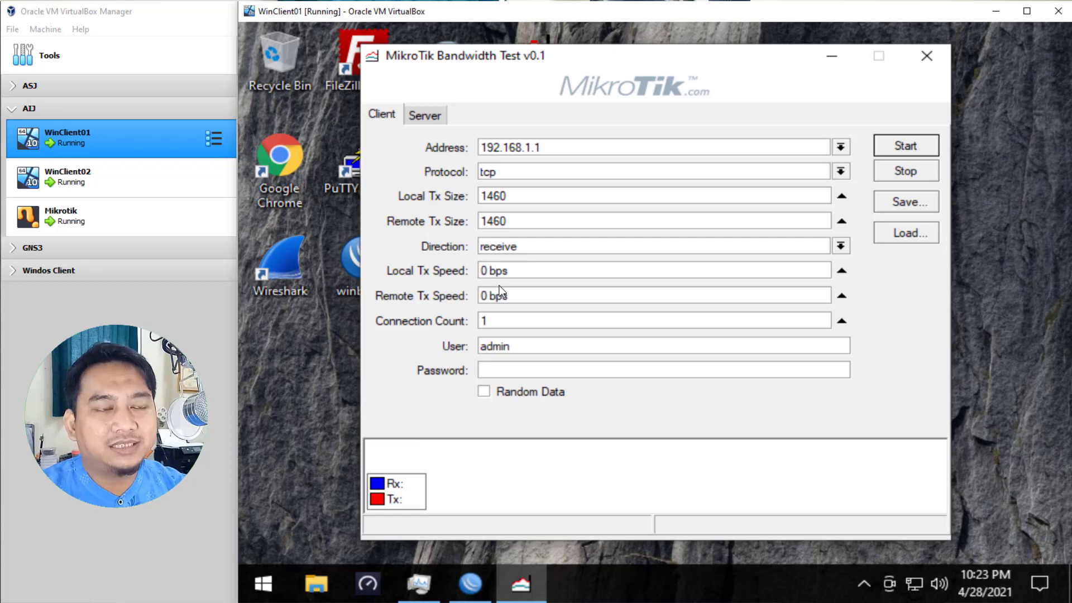
type("1")
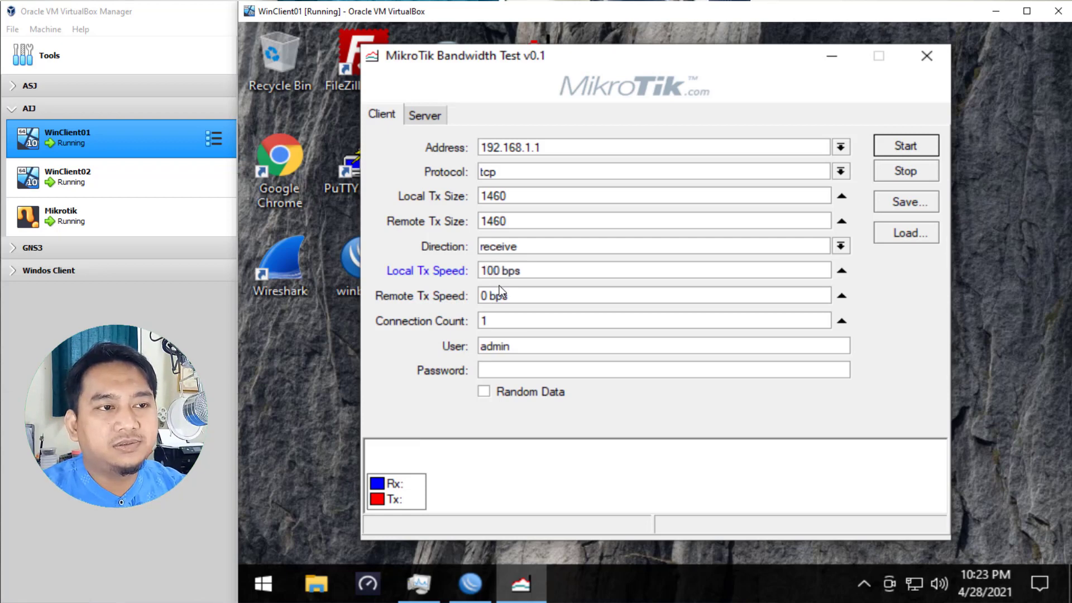
type("0000000")
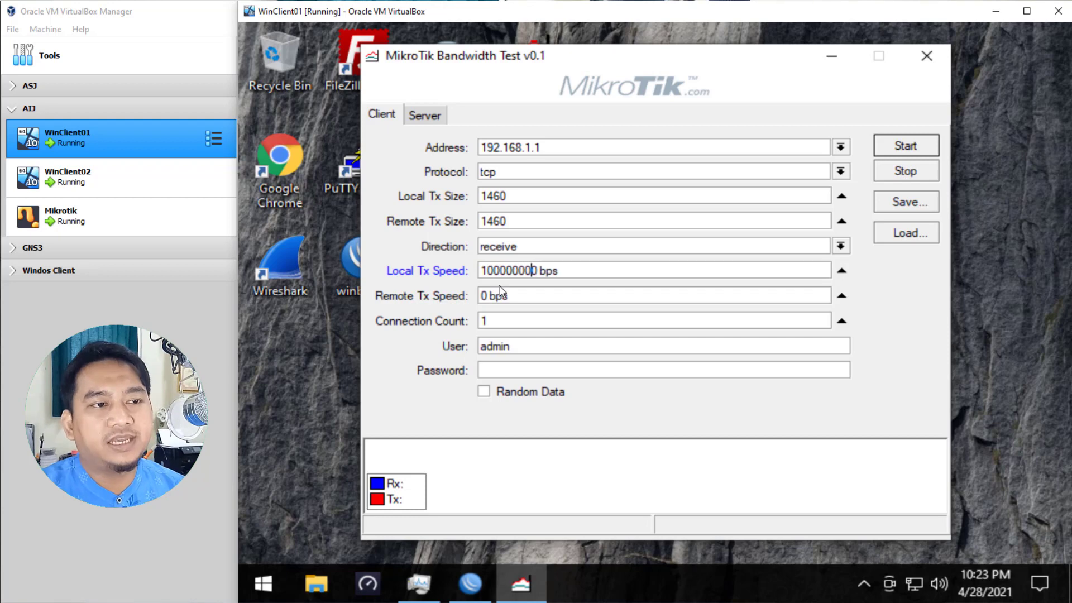
left_click(482, 296)
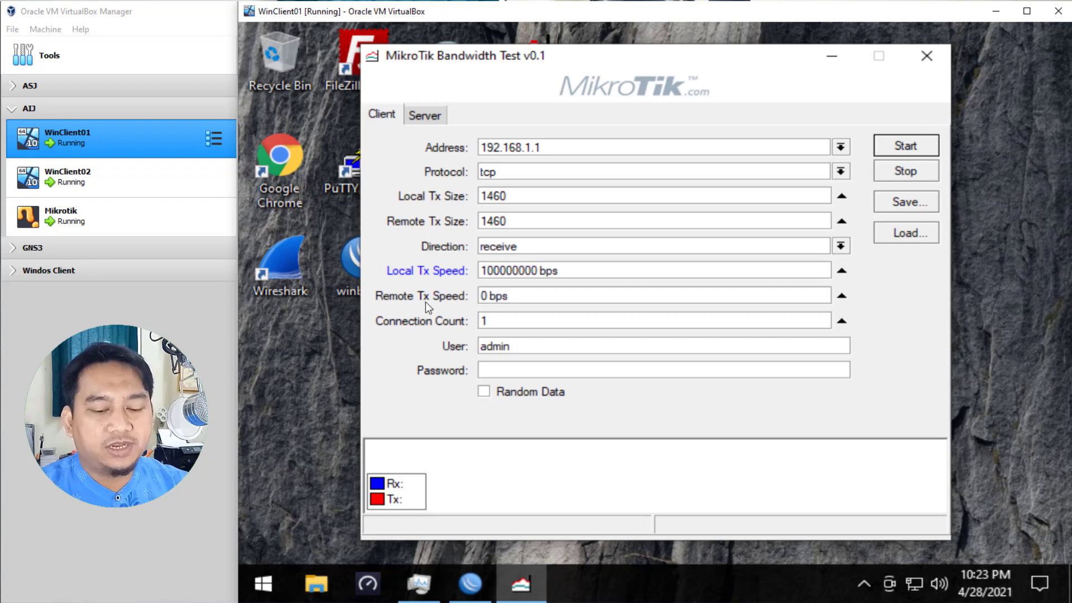
type("100")
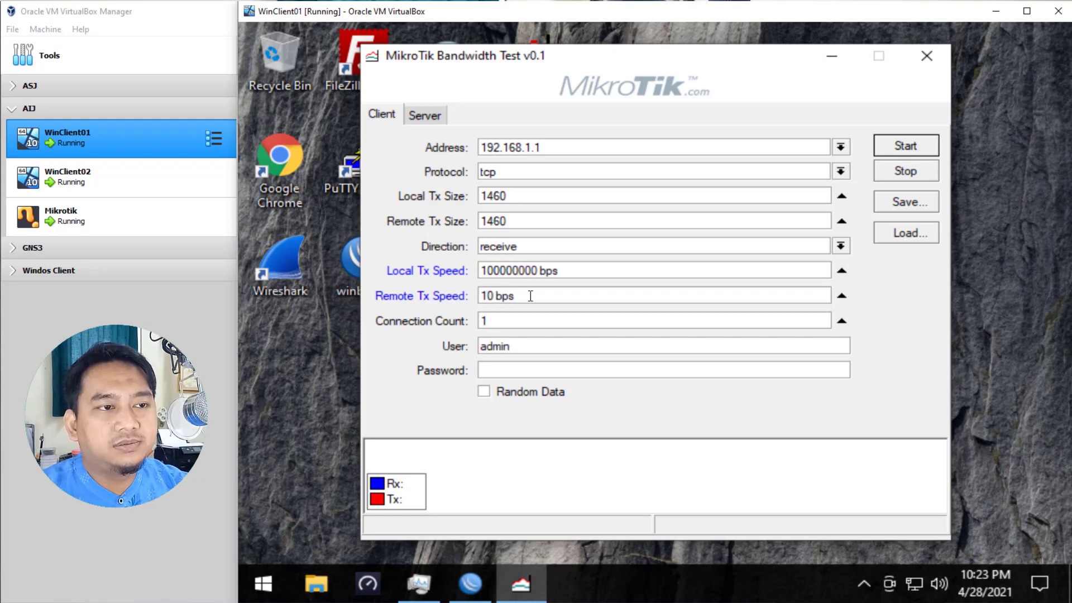
type("00000")
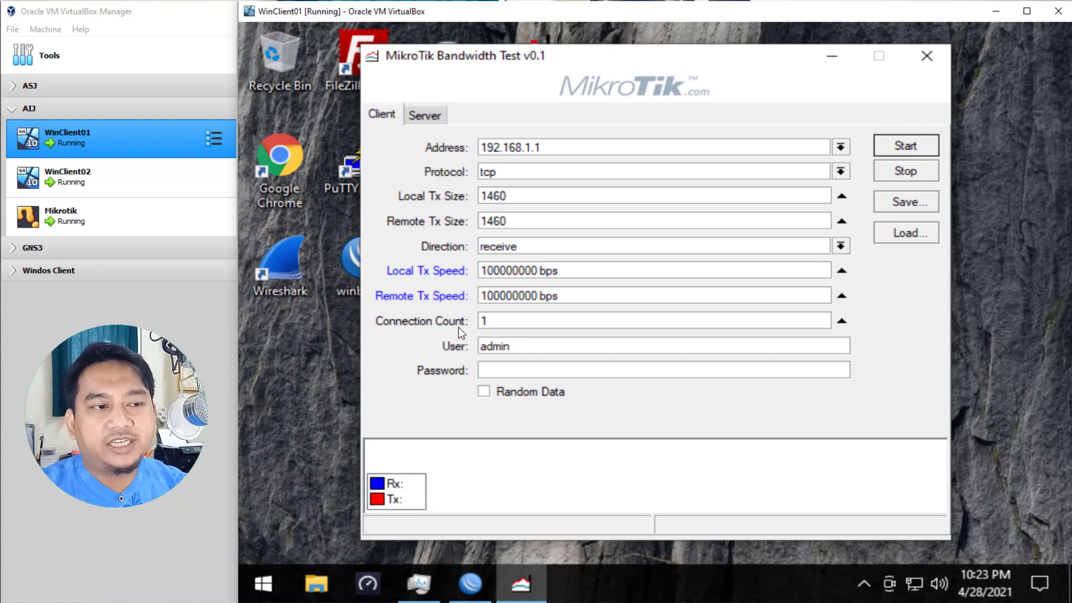
Step: Run a TCP receive bandwidth test against 192.168.1.1 with one connection, stop it, and examine the burst in the Rx graph
left_click(516, 320)
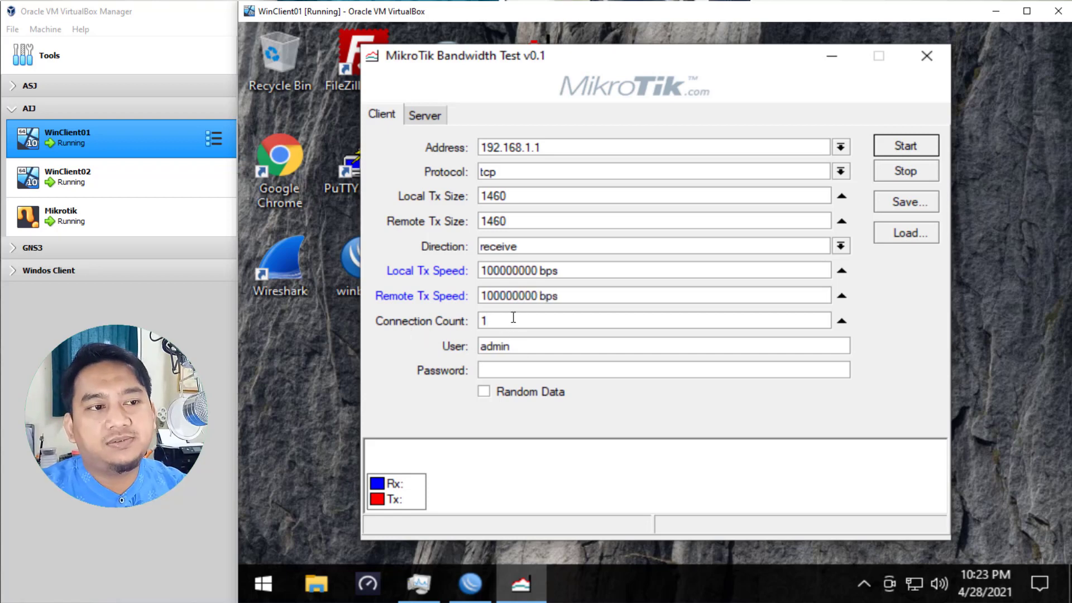
left_click_drag(492, 320, 477, 329)
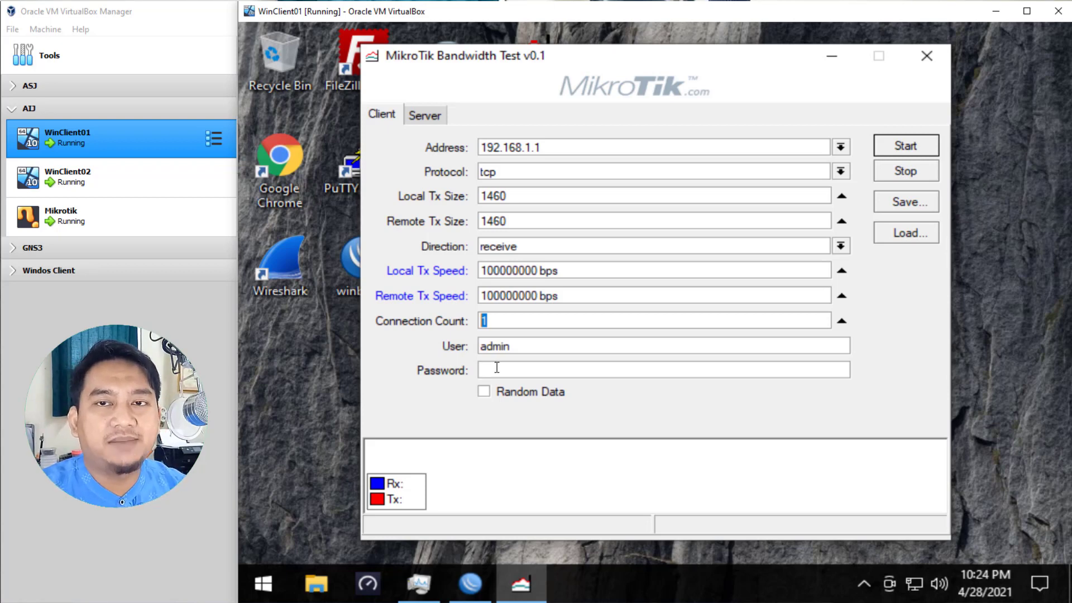
left_click(496, 368)
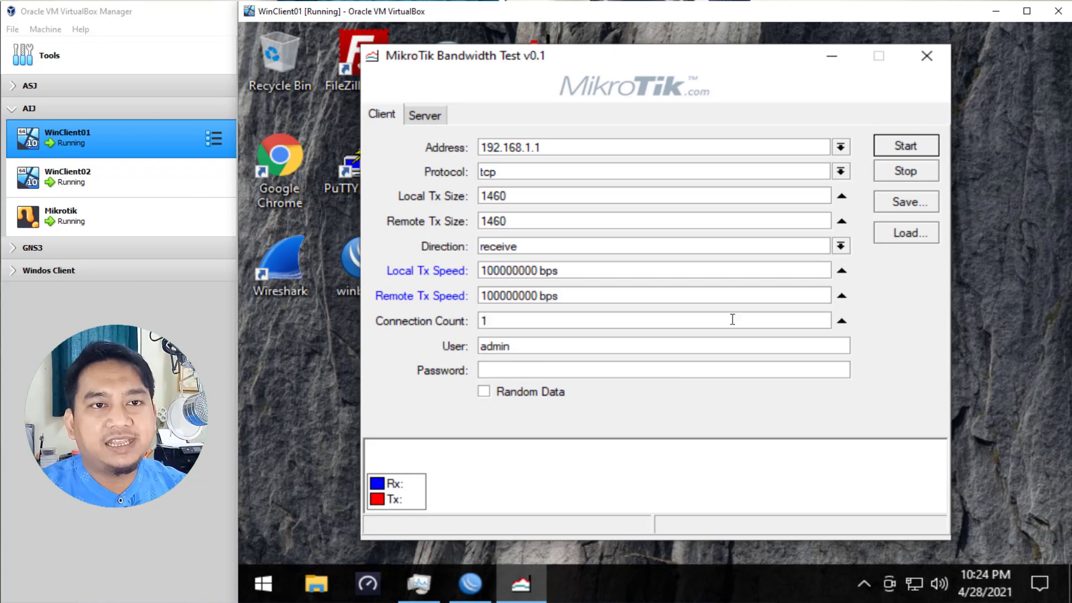
left_click(894, 145)
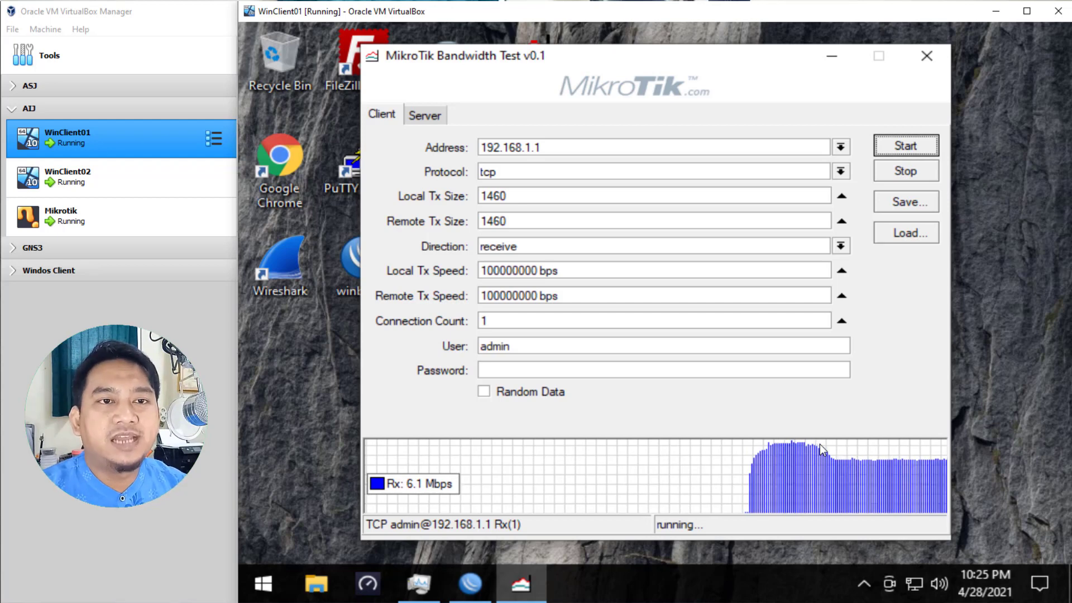
left_click(905, 173)
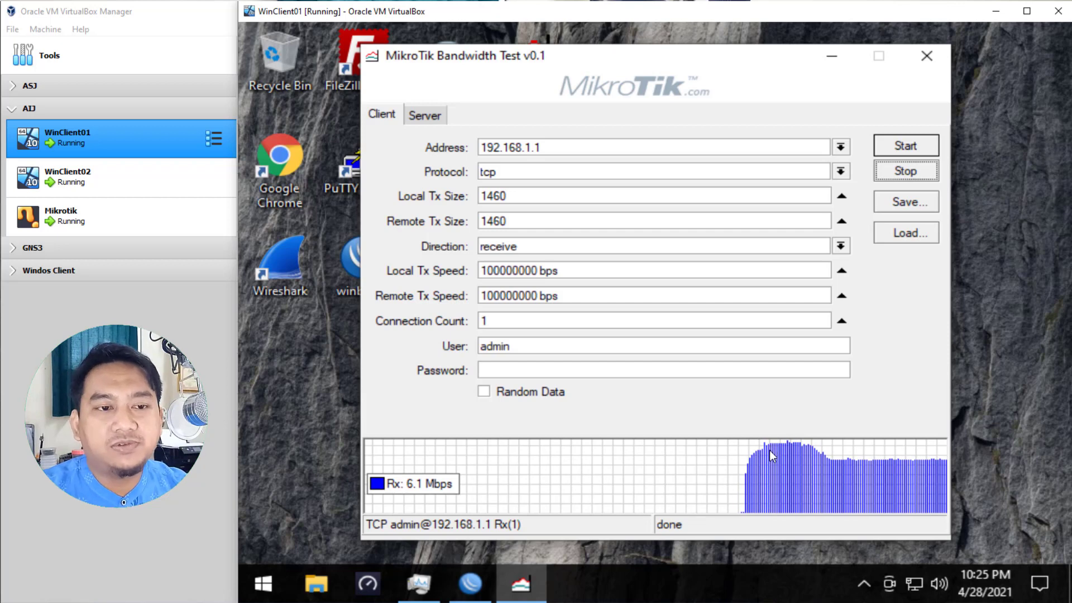
mouse_move(762, 450)
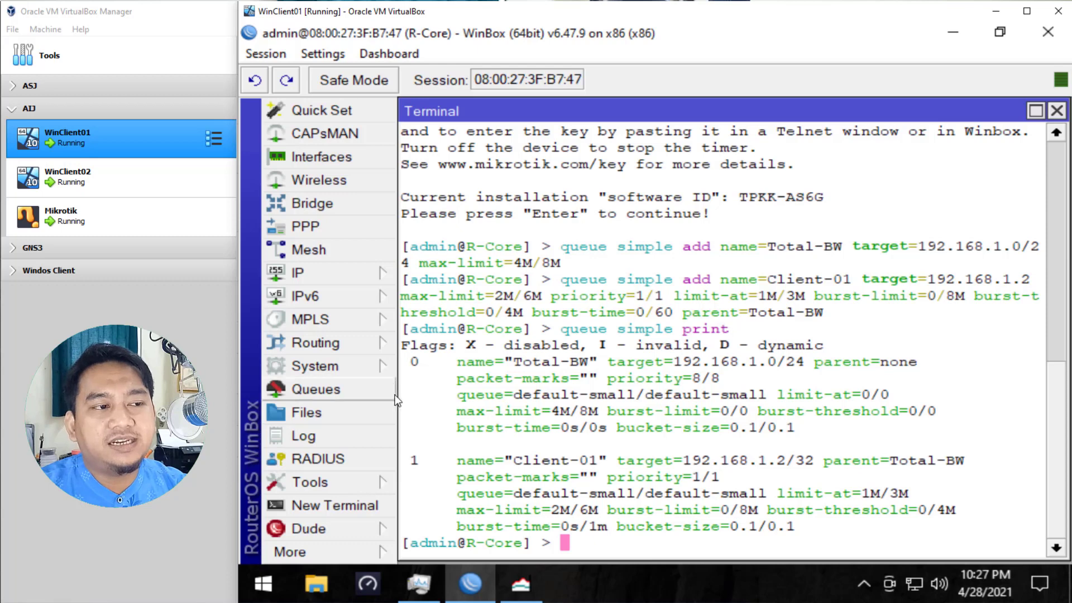
Step: In WinBox, open the queue list and start a new simple queue named Client-02
left_click(354, 390)
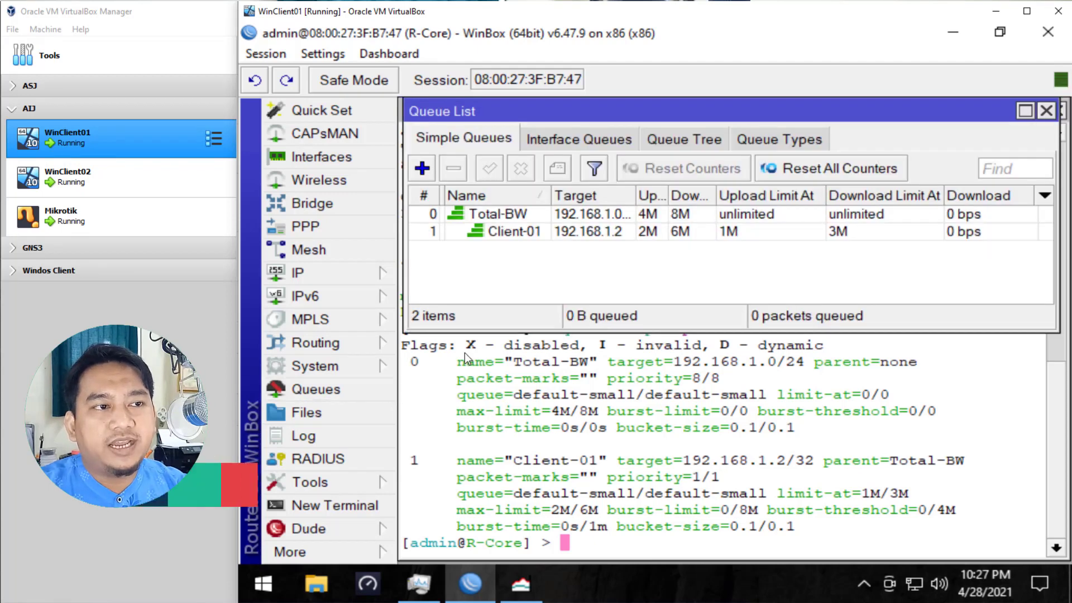
left_click(422, 168)
left_click(436, 141)
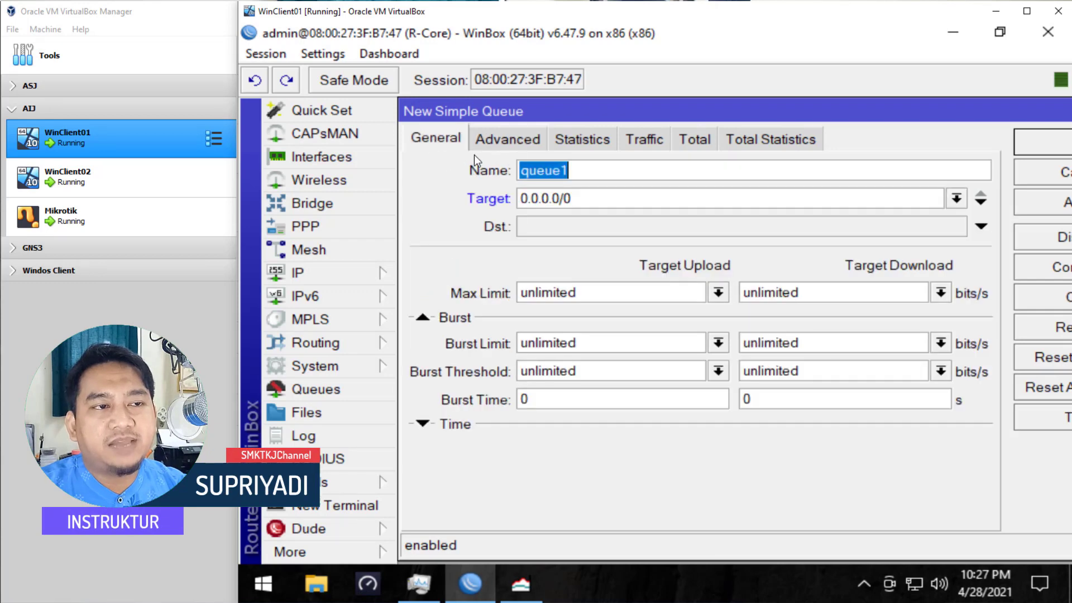
left_click(583, 173)
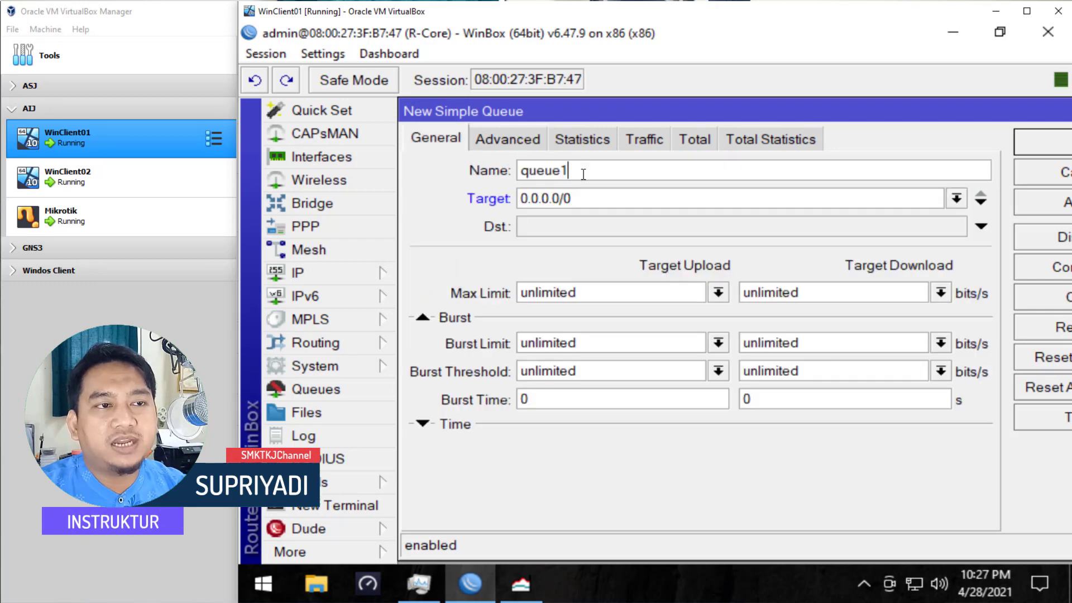
left_click_drag(583, 173, 519, 171)
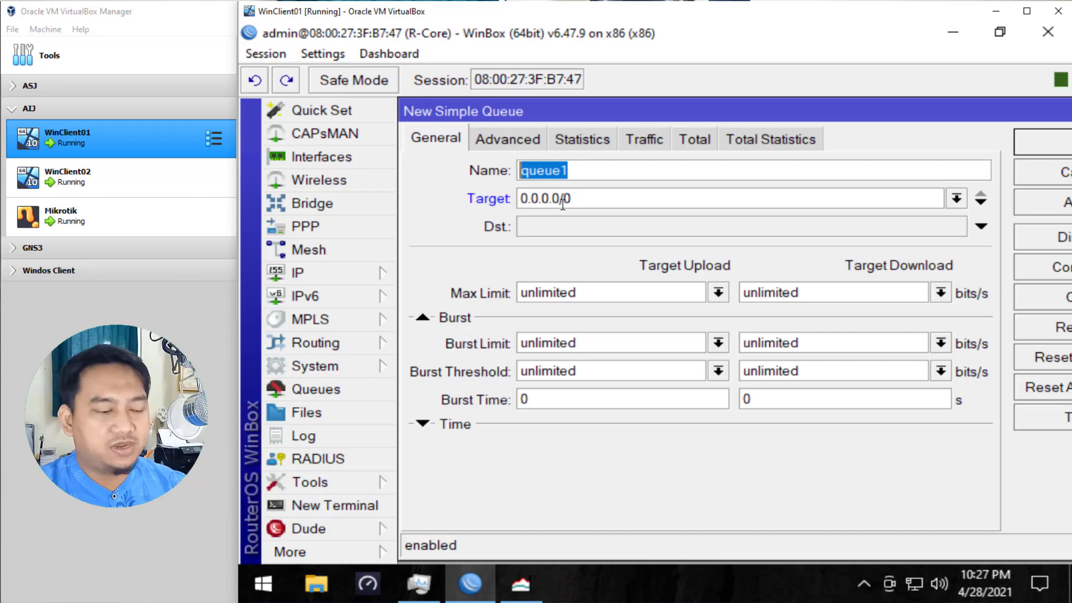
type("C")
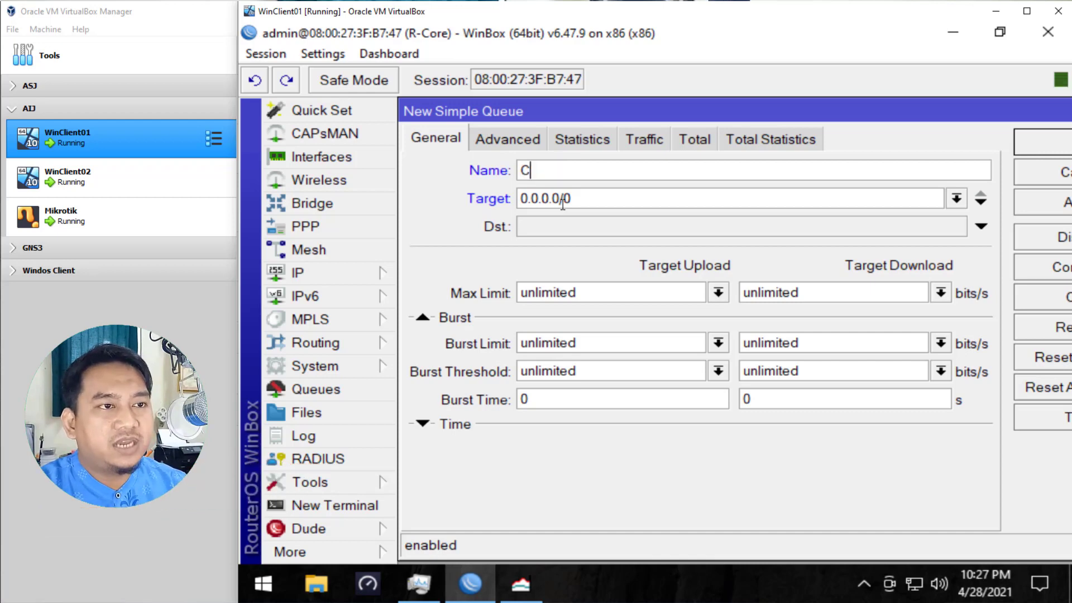
type("lient-")
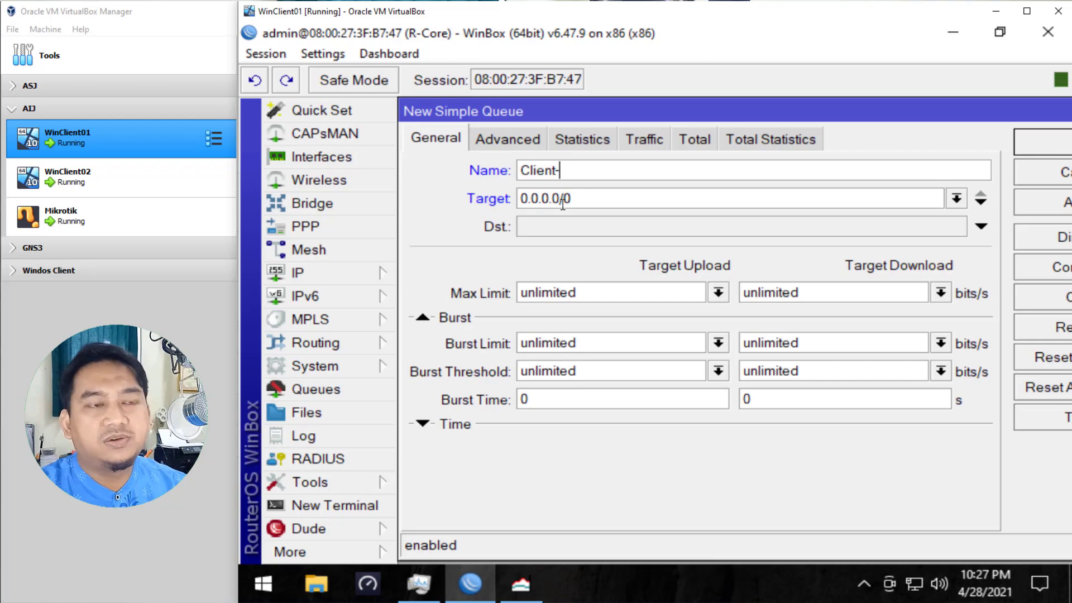
type("02")
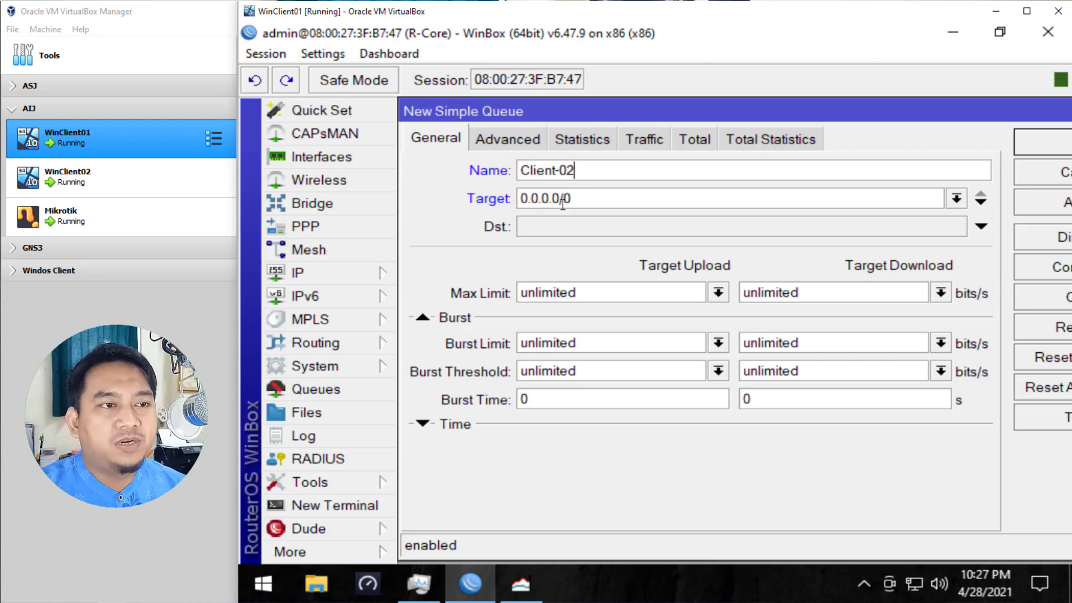
Step: Set the target of the Client-02 queue to 192.168.1.3
double_click(571, 200)
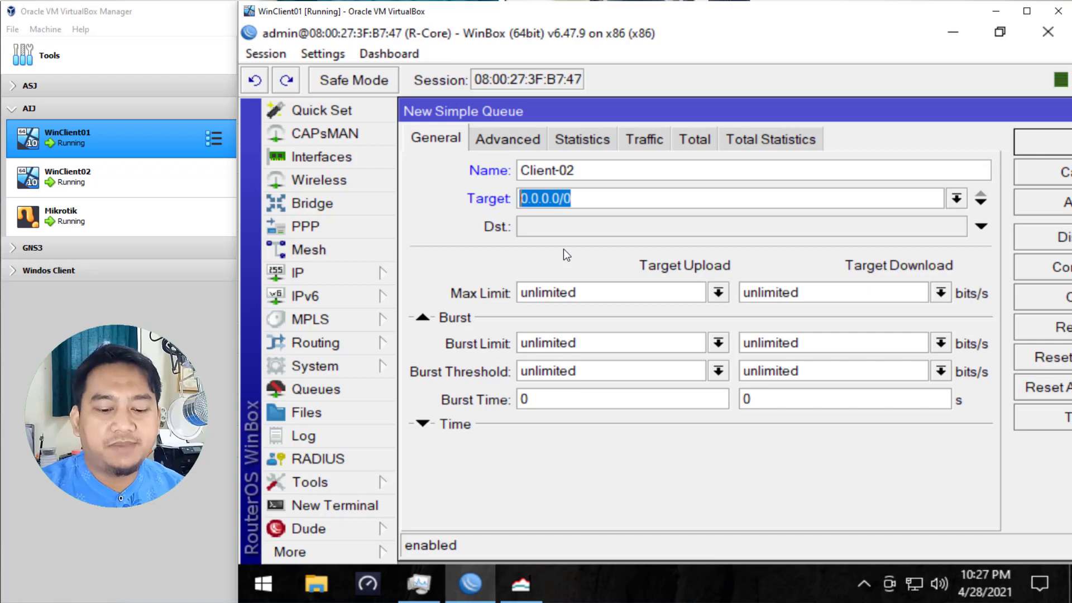
type("192.31")
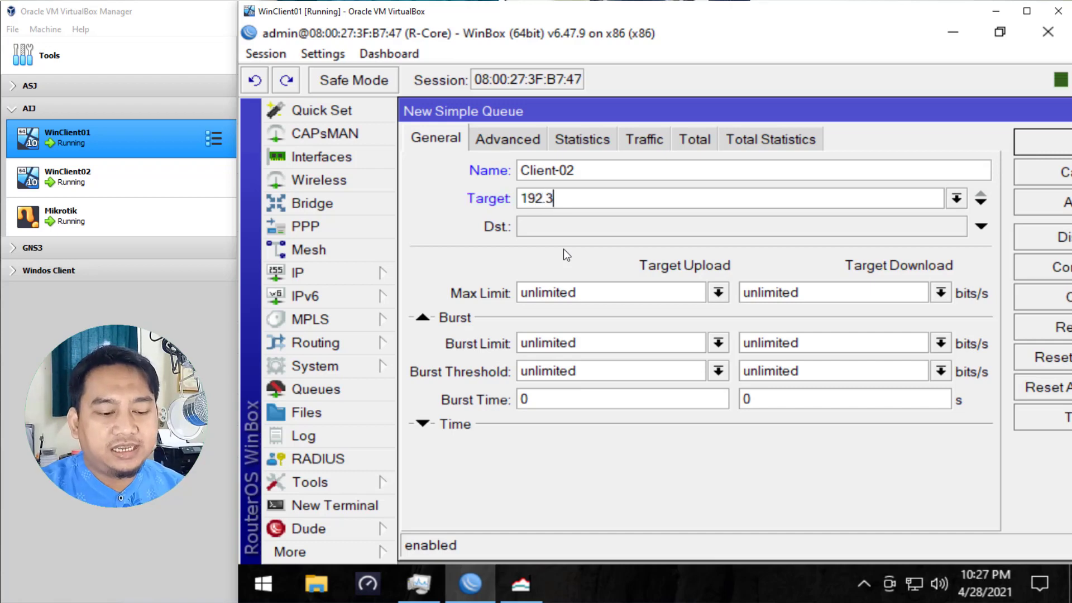
key("BackSpace")
key("BackSpace")
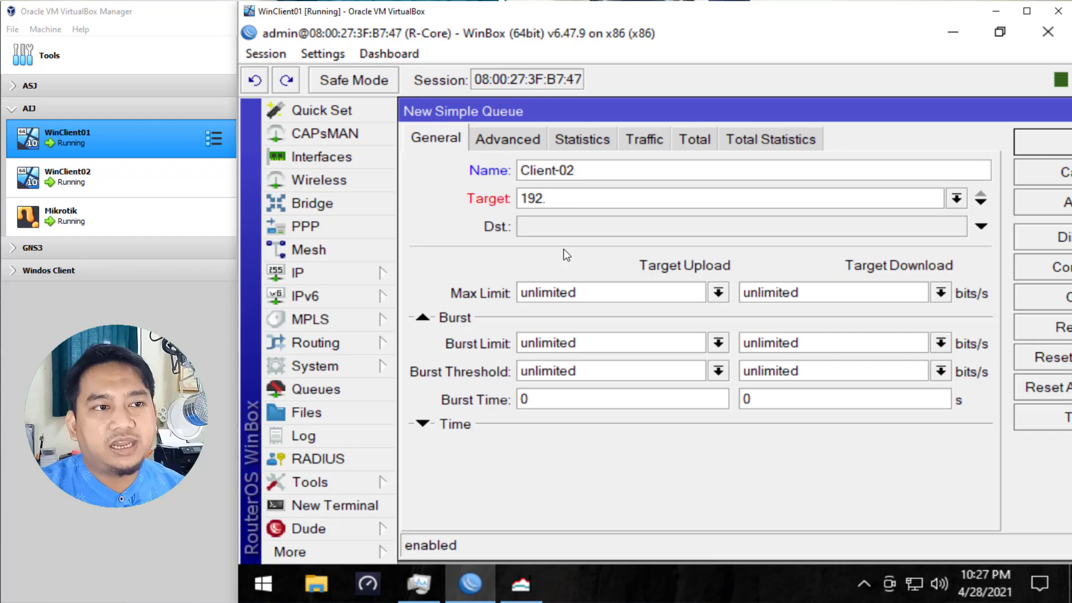
type("168")
key("BackSpace")
key("BackSpace")
key("BackSpace")
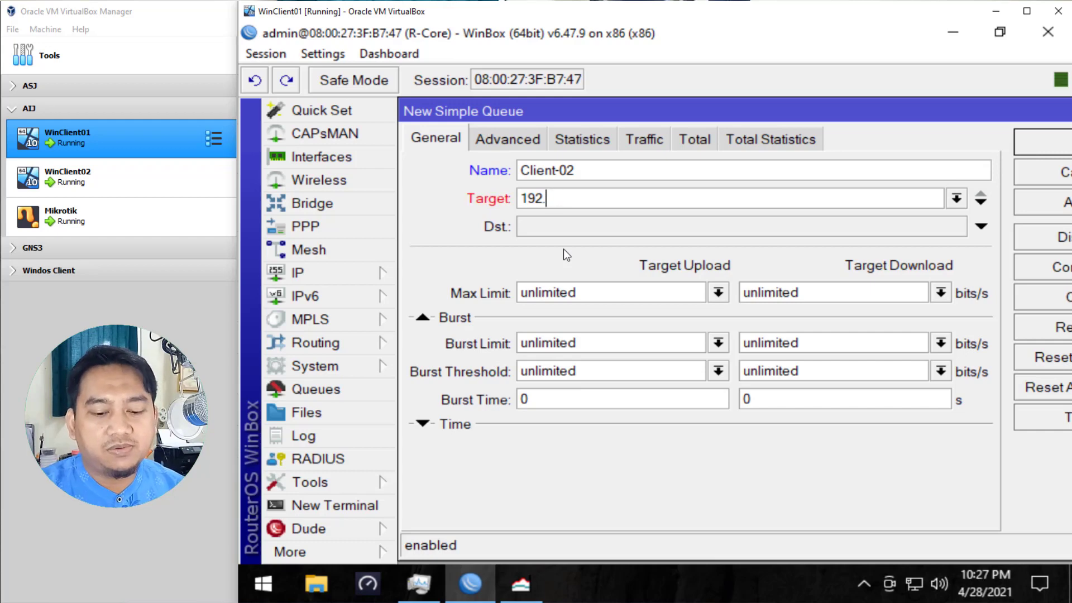
type("168.")
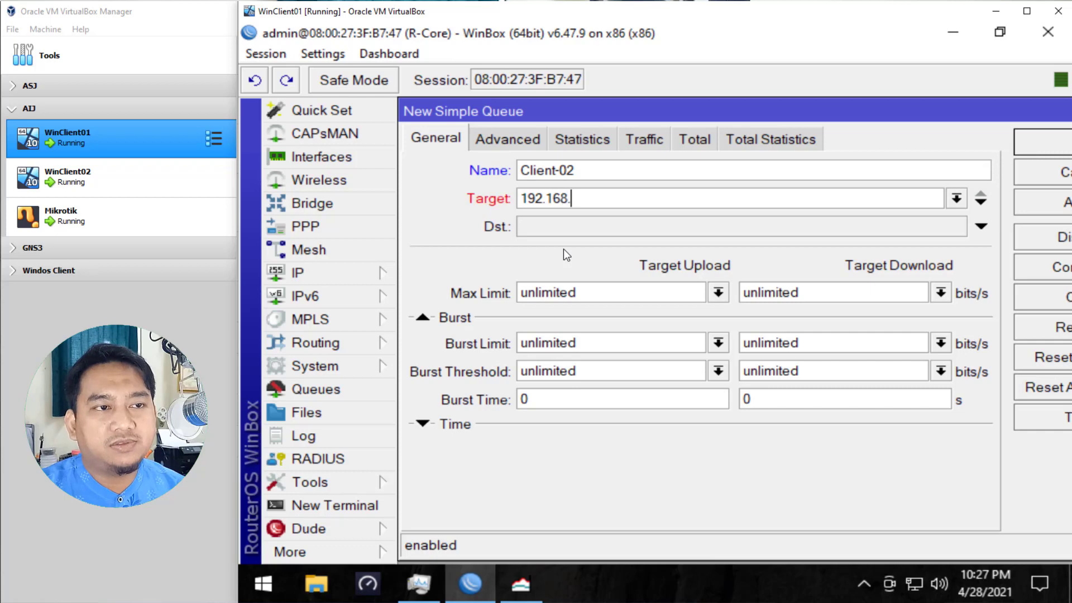
type("1.3")
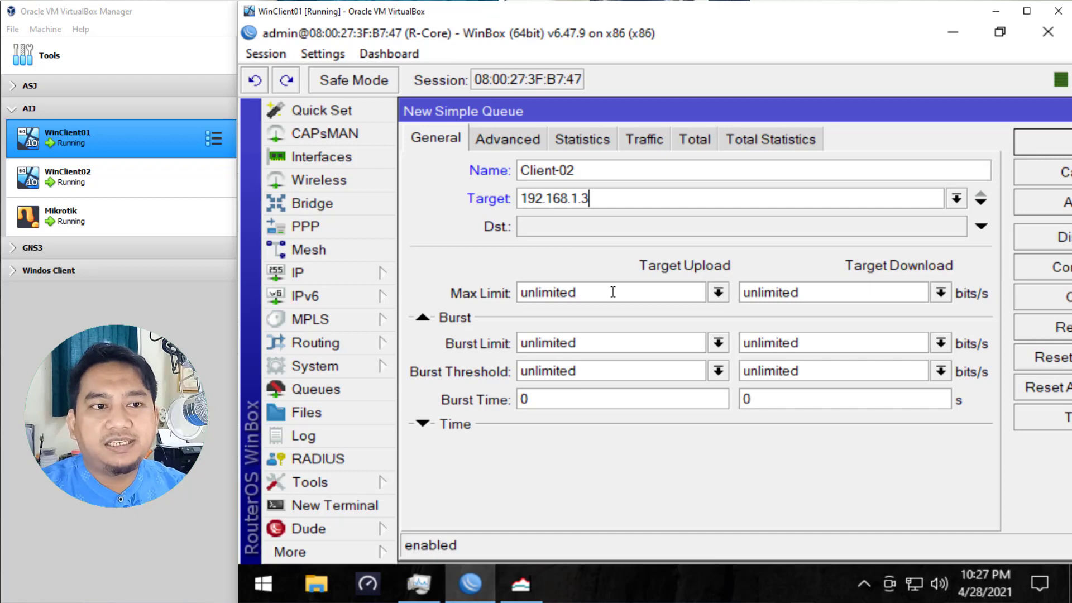
Step: Set the Client-02 queue's max limit to 2M for upload and 6M for download
left_click(719, 293)
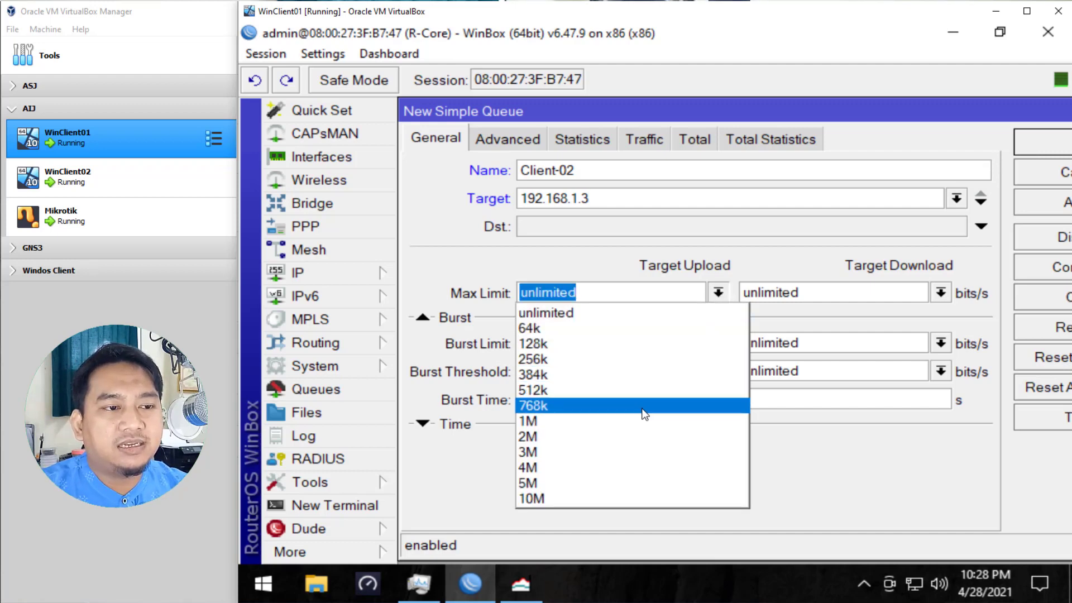
left_click(636, 433)
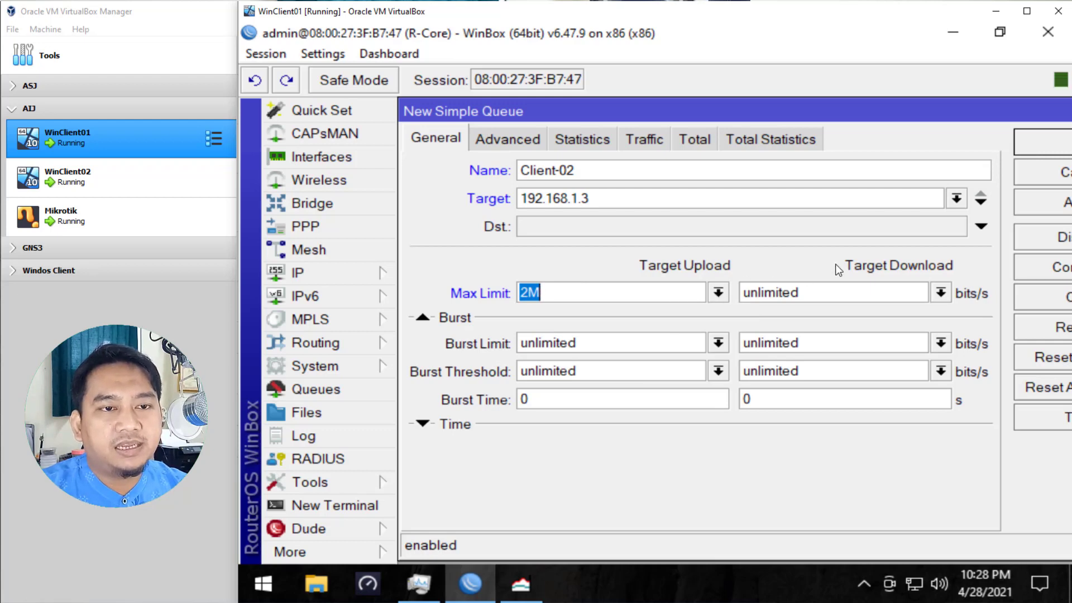
left_click(837, 293)
double_click(807, 293)
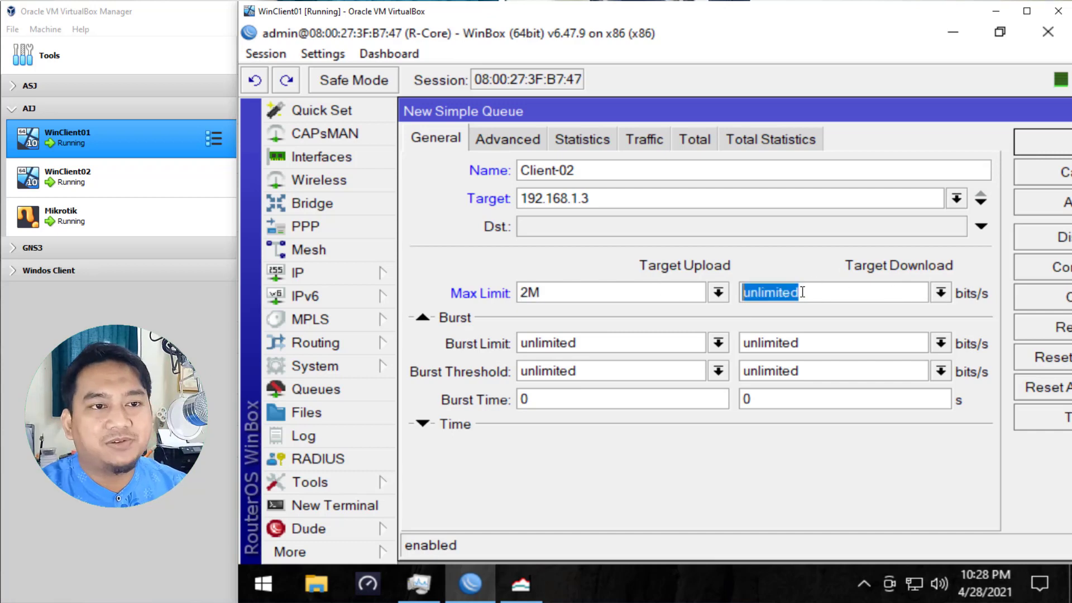
type("6M")
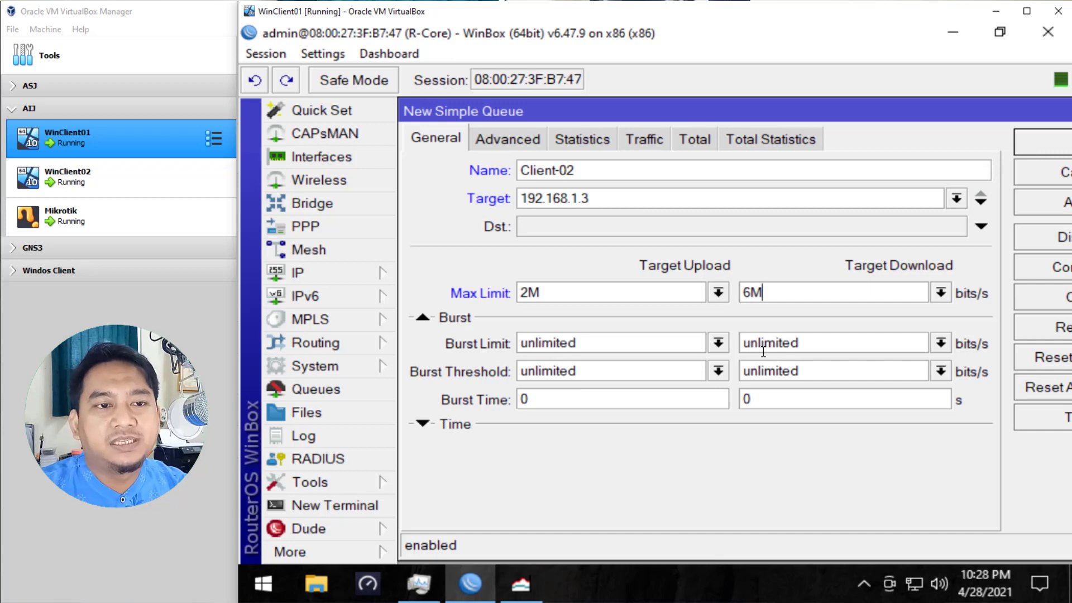
Step: Configure the download burst of Client-02 with a burst limit of 8M, a threshold of 4M and a burst time of 60 s
left_click_drag(828, 347, 702, 338)
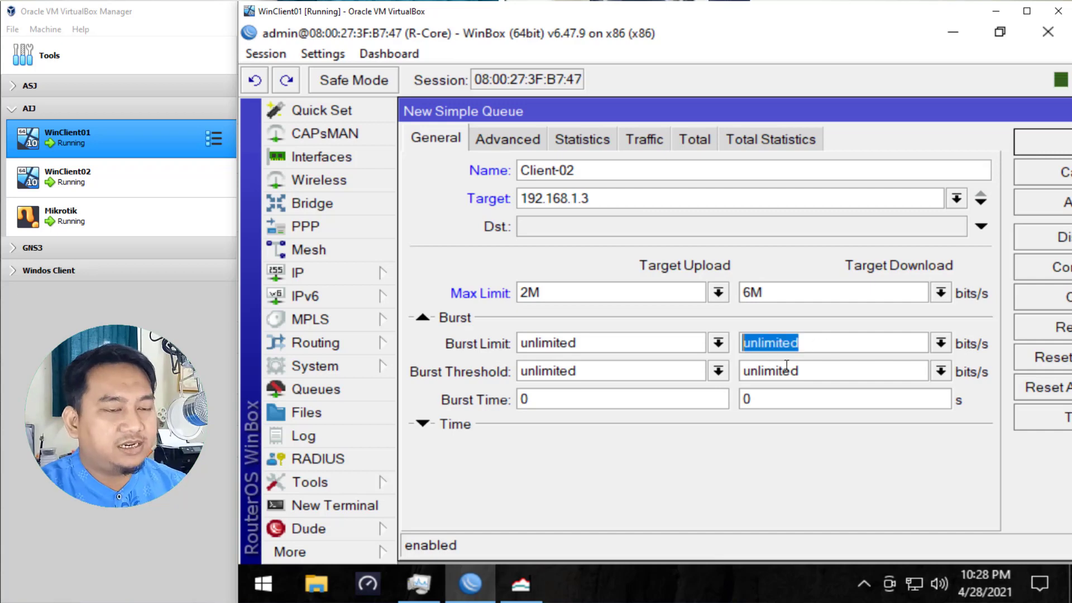
type("8M")
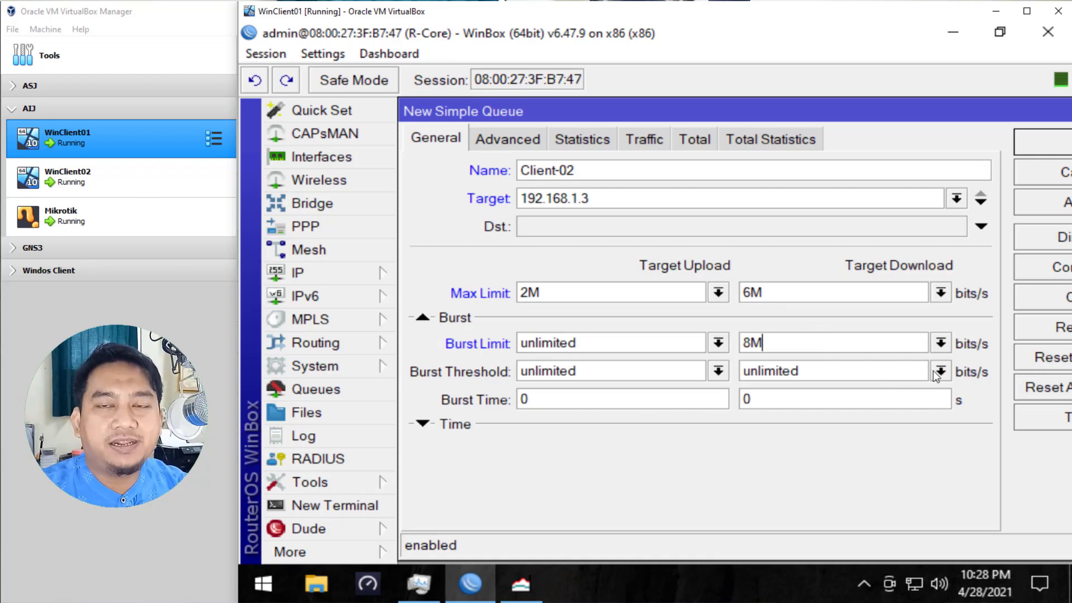
left_click(852, 373)
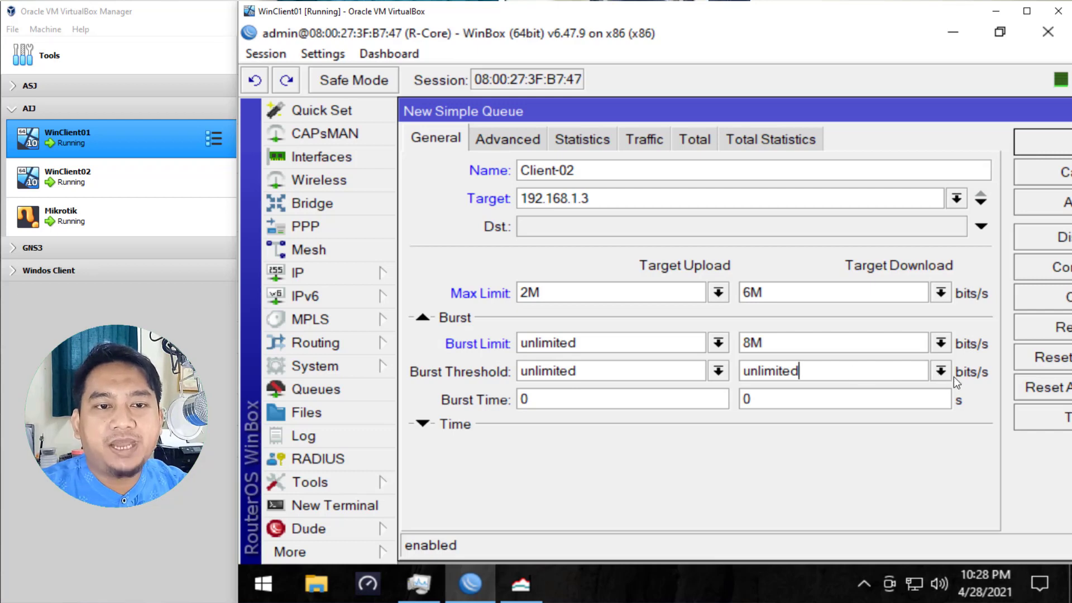
left_click(941, 372)
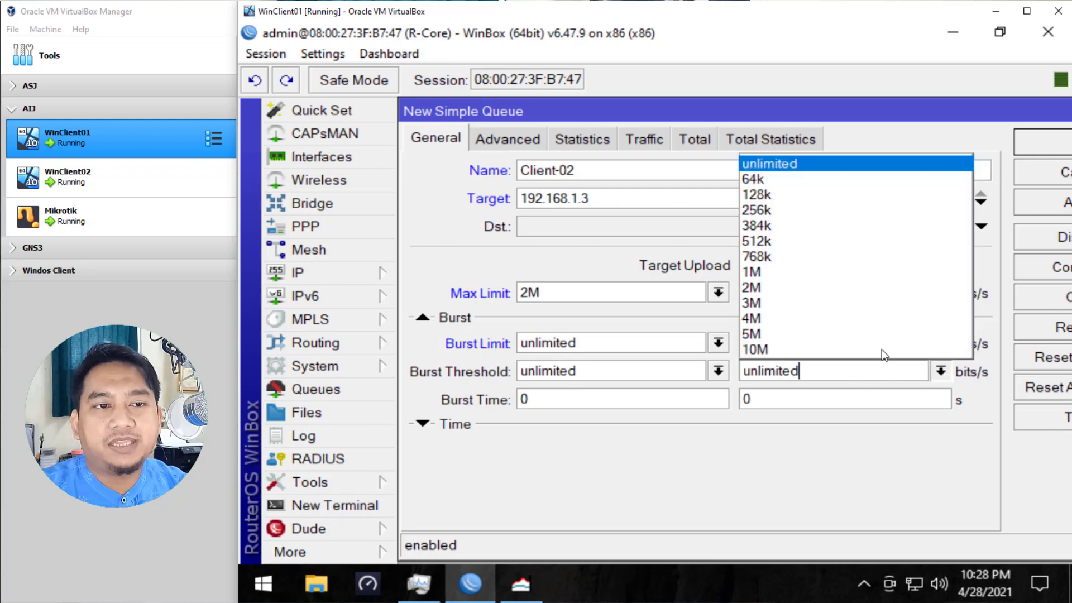
left_click(780, 318)
left_click(766, 400)
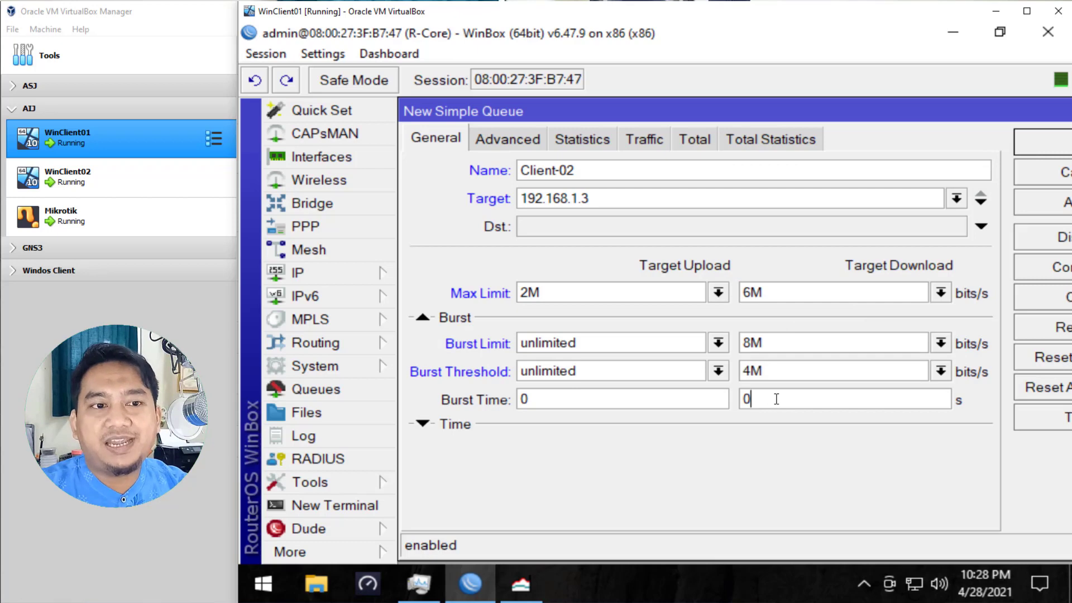
double_click(747, 400)
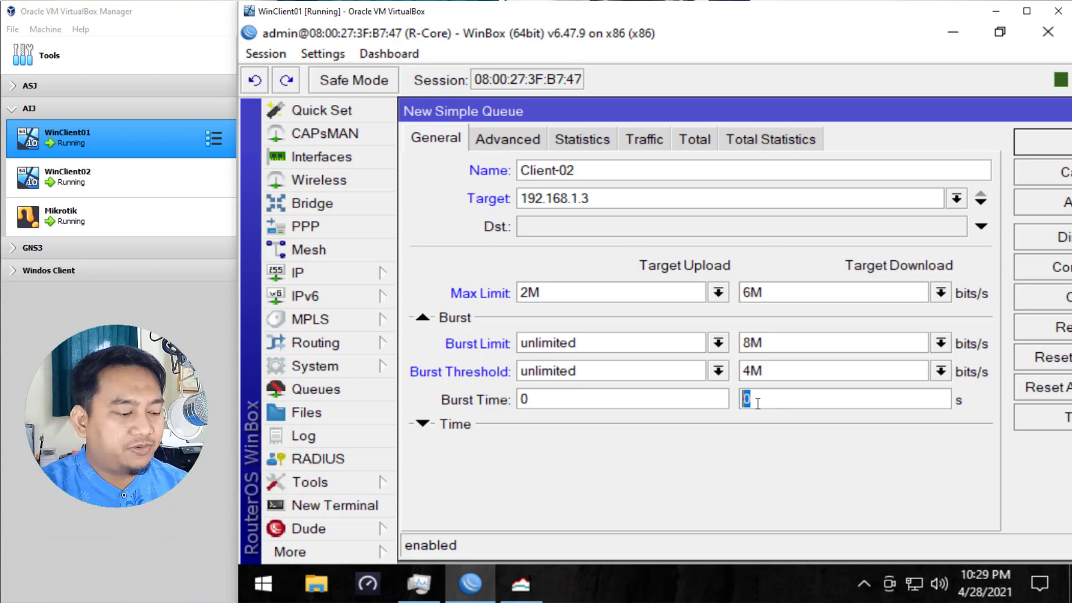
type("60")
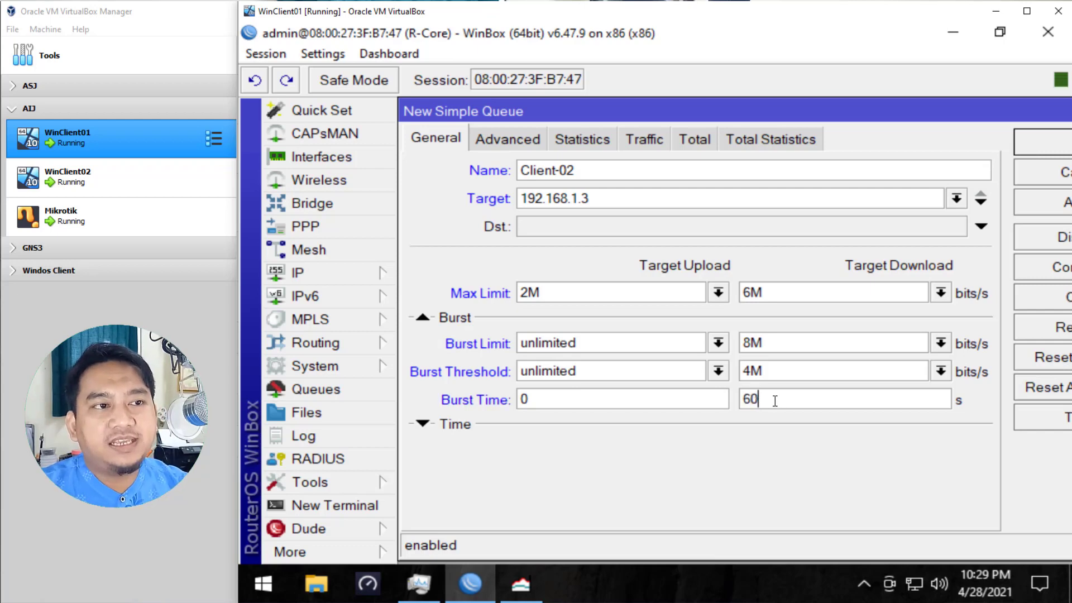
Step: In the advanced settings of Client-02, set Limit At to 1M for upload and 3M for download
left_click(504, 139)
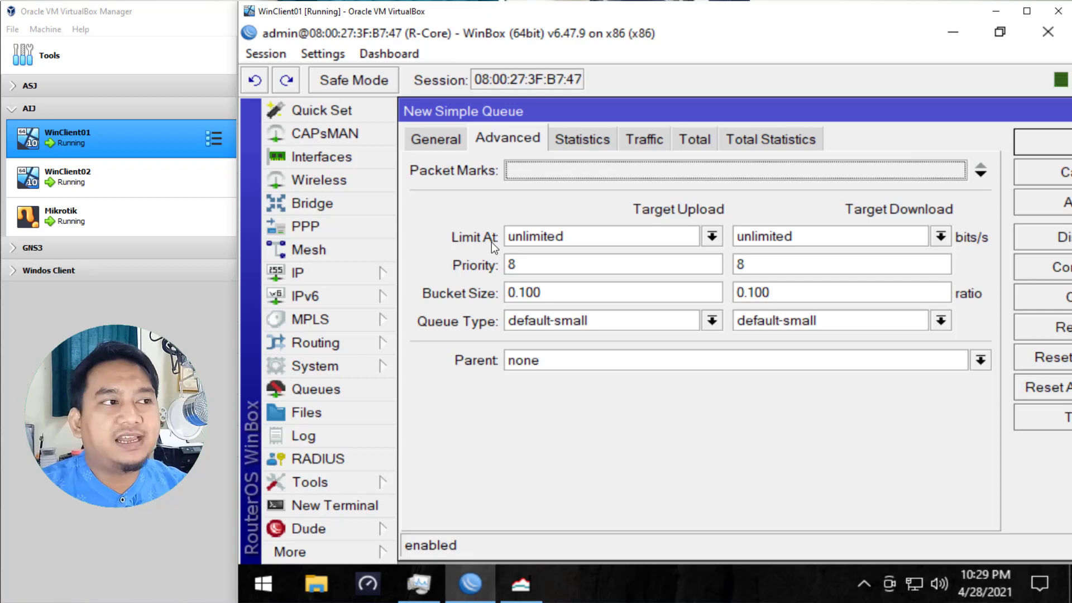
left_click(712, 237)
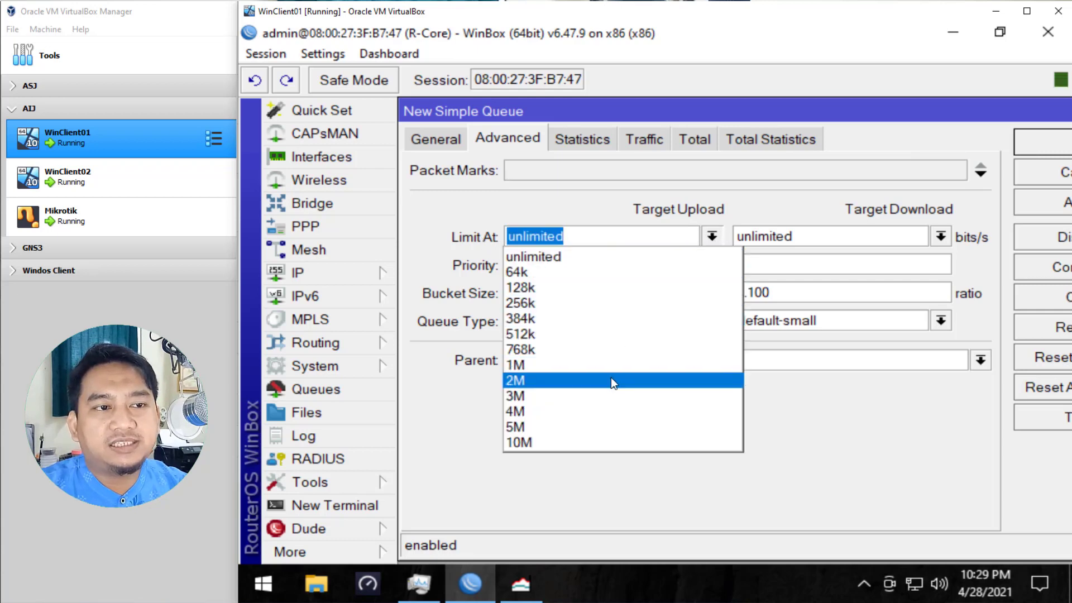
left_click(618, 366)
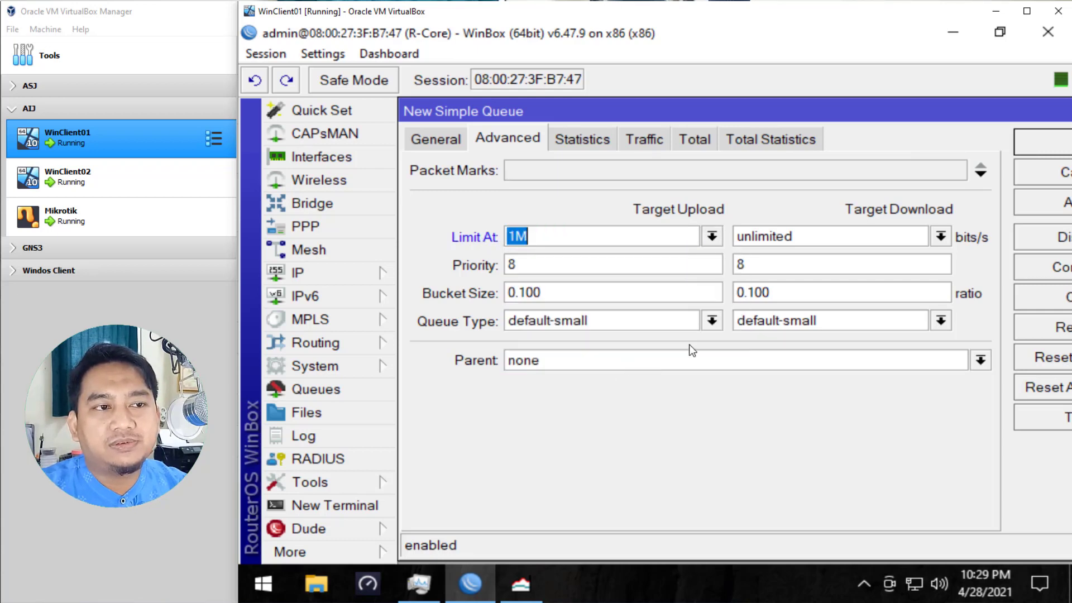
left_click(940, 236)
left_click(796, 395)
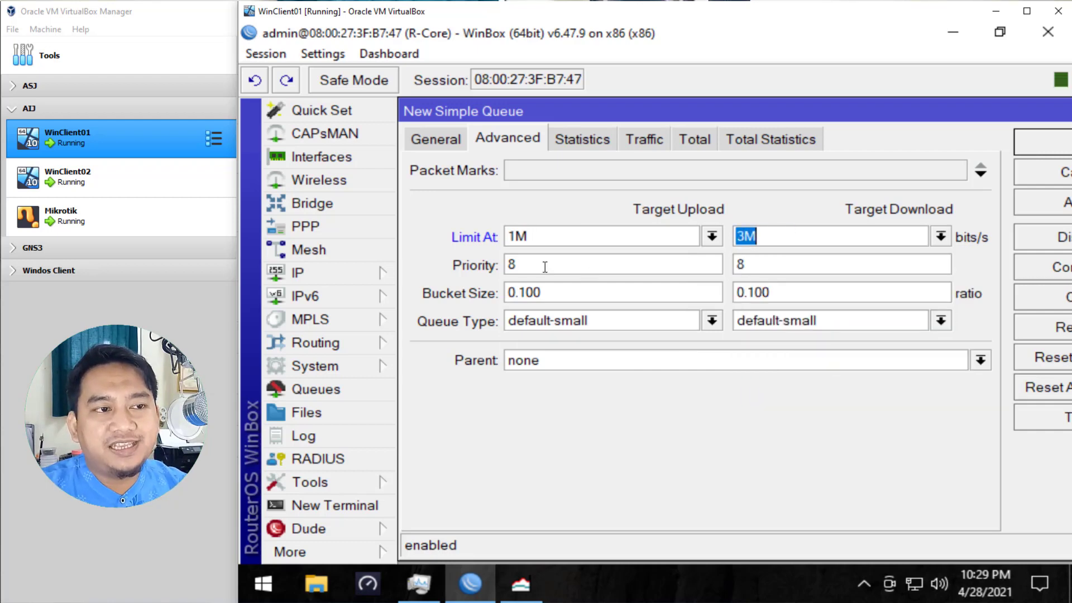
Step: Set the Client-02 queue's priority to 1 for both upload and download
left_click_drag(516, 264, 481, 272)
type("1")
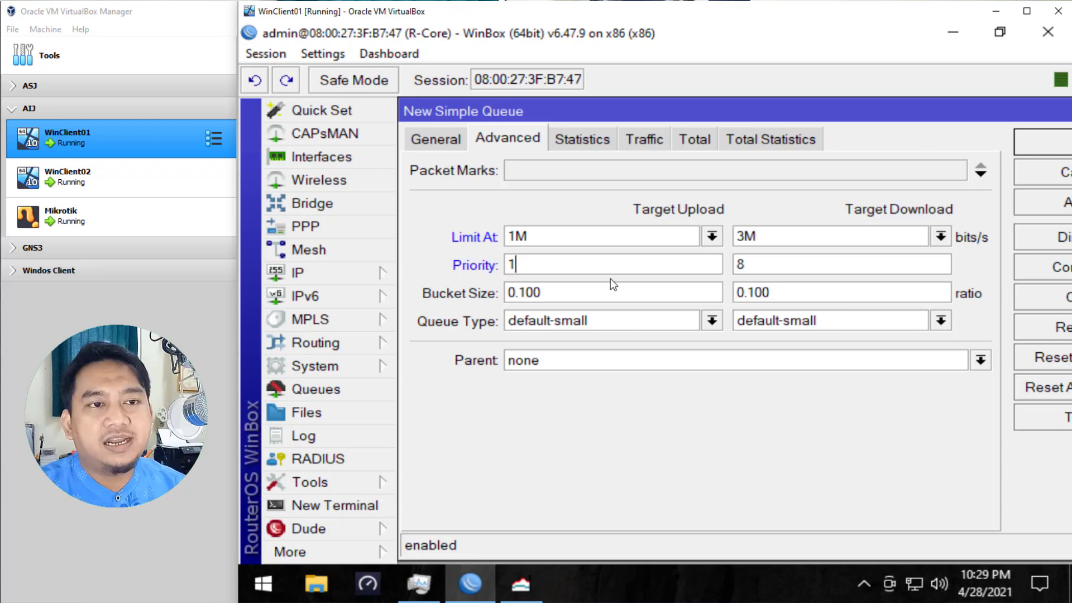
left_click_drag(796, 266, 712, 261)
type("1")
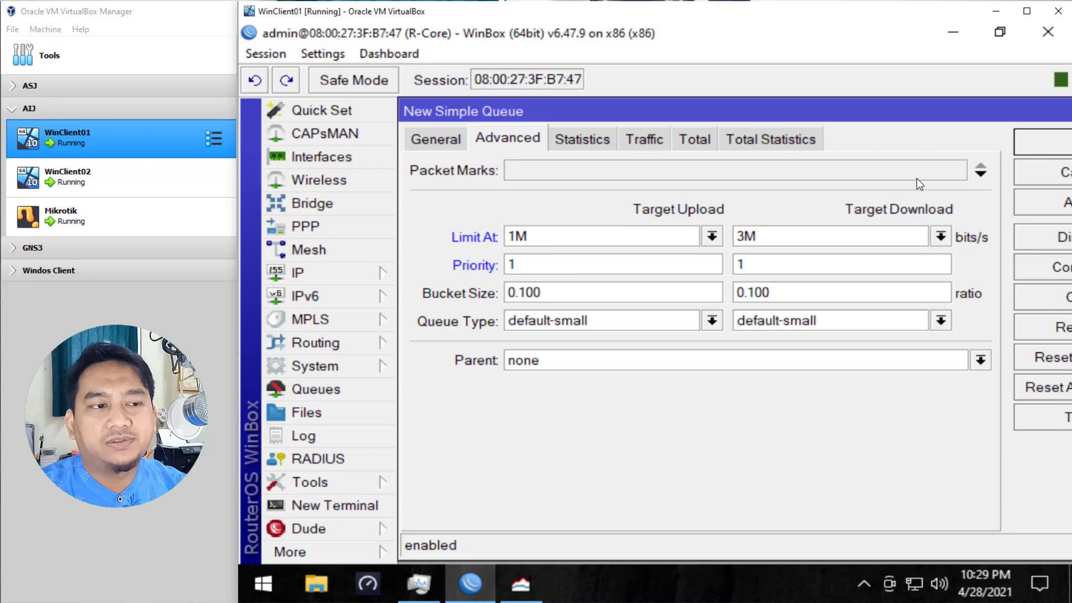
Step: Make Total-BW the parent of the Client-02 queue and save the queue
left_click(561, 360)
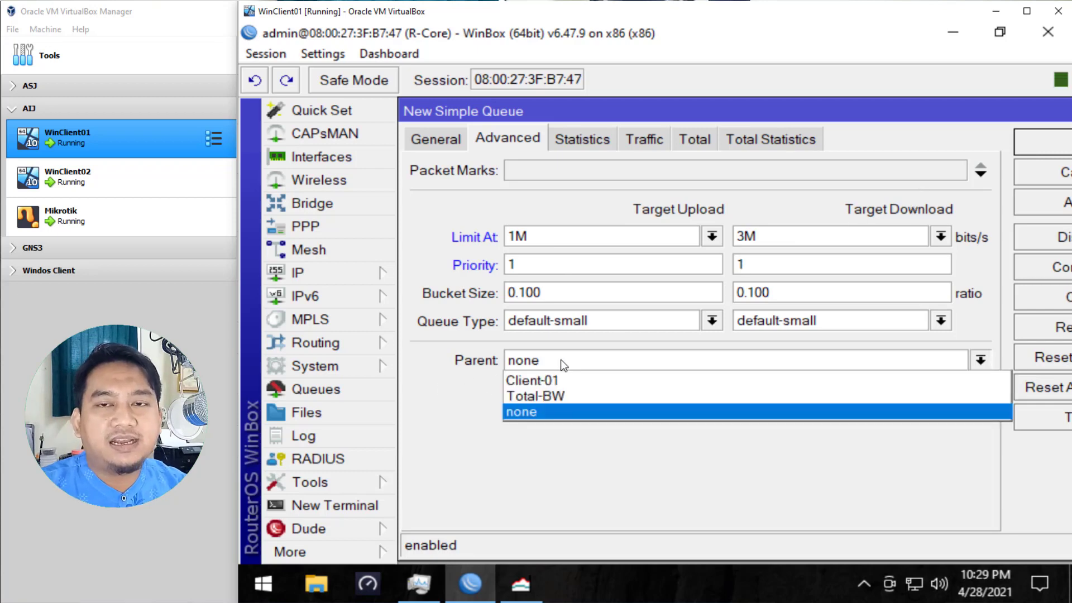
left_click(558, 396)
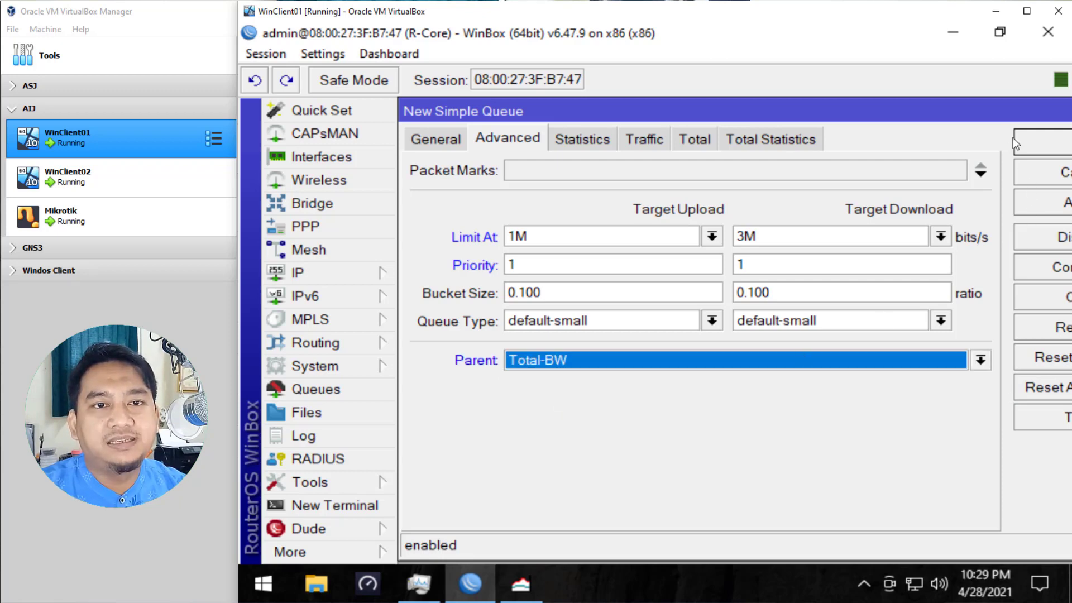
left_click(1037, 203)
left_click(1035, 143)
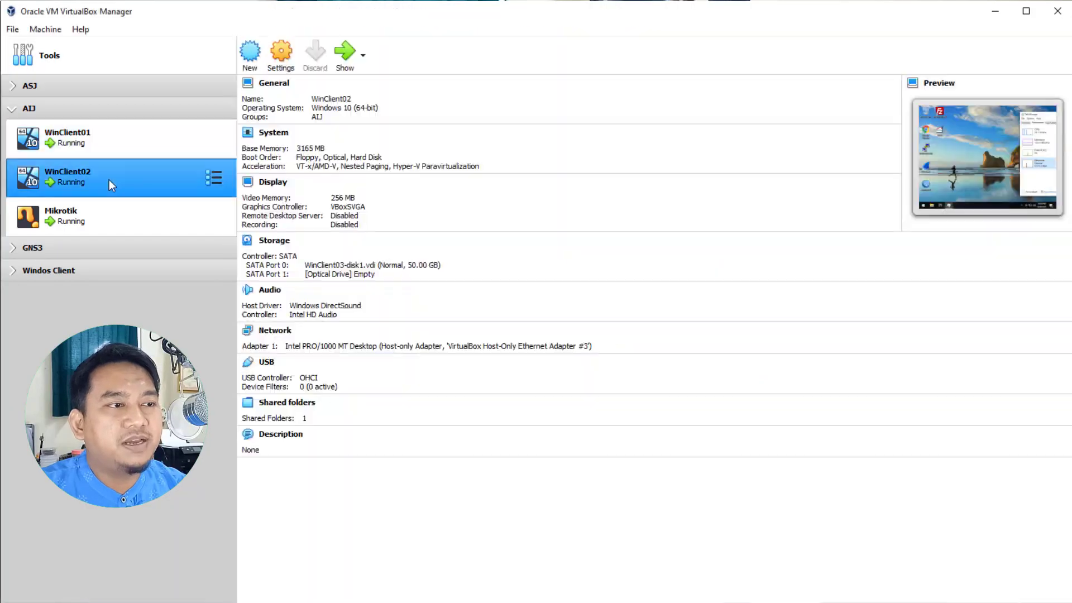
Step: Switch to the WinClient02 virtual machine, open btest, and check the Ethernet performance in Task Manager
double_click(109, 179)
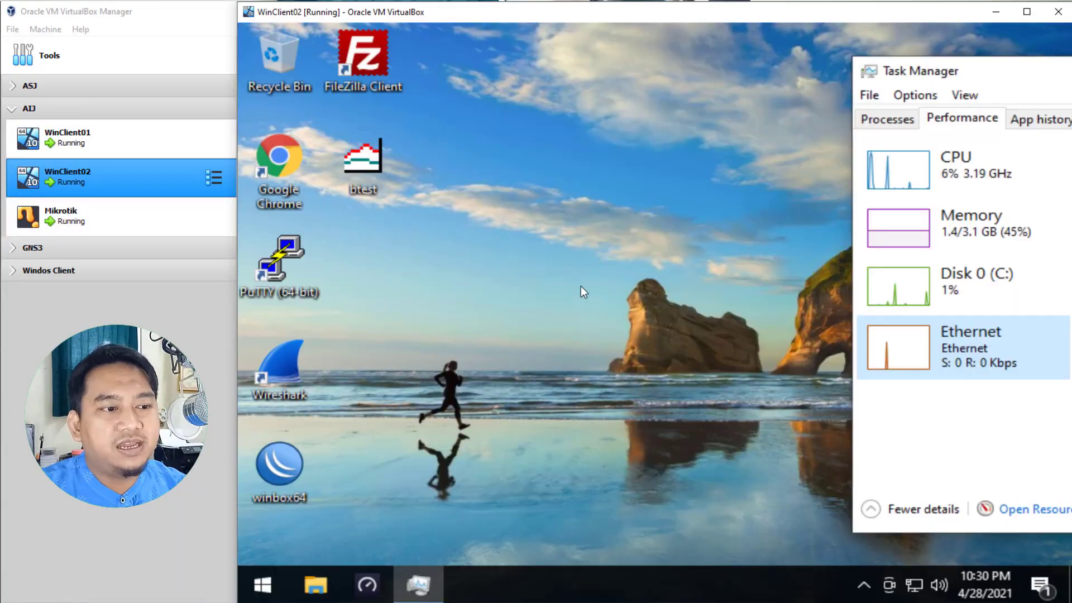
double_click(363, 160)
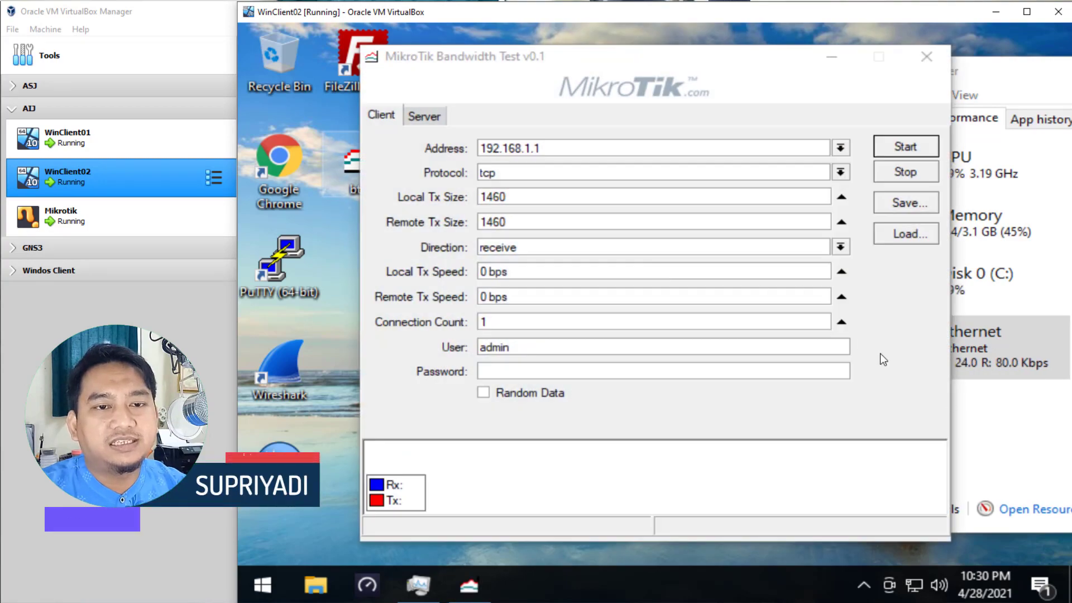
left_click(1005, 76)
left_click_drag(1005, 75, 491, 90)
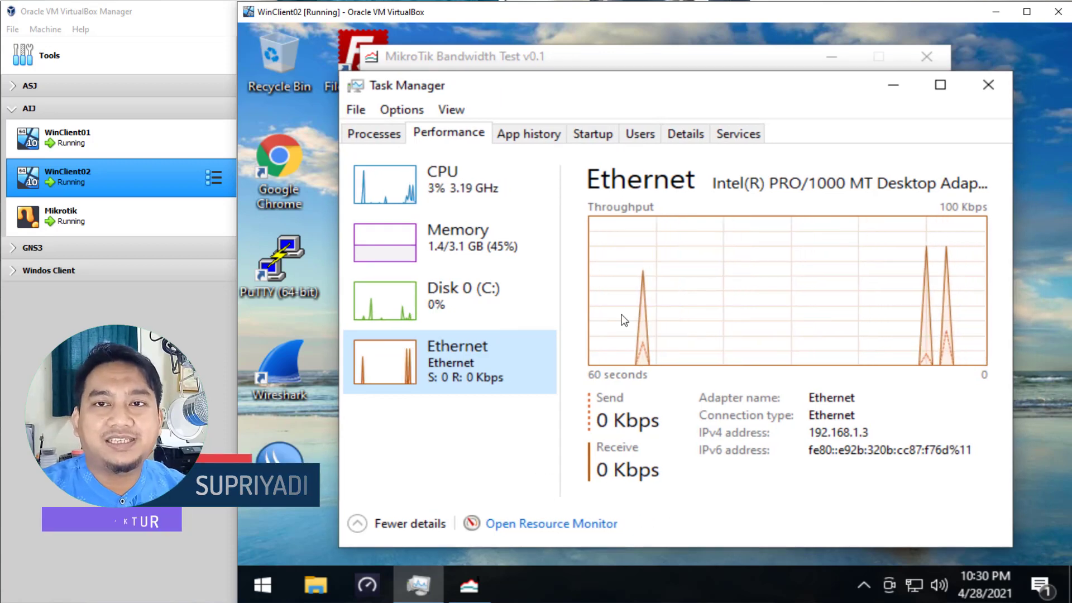
left_click(676, 58)
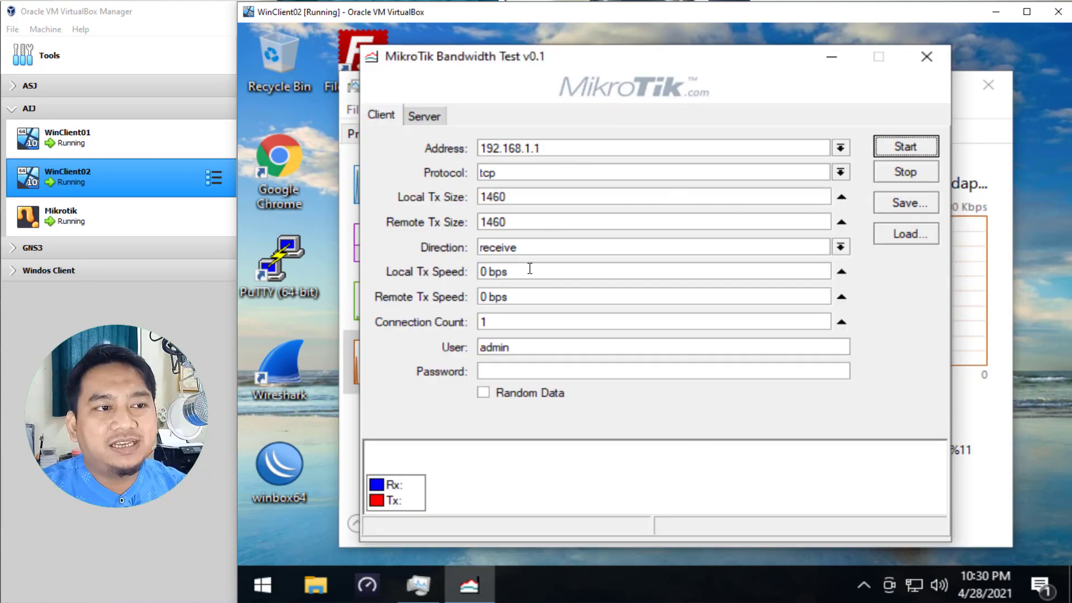
Step: Set the local and remote Tx speed to 100000000 bps on WinClient02 and start the TCP receive test to 192.168.1.1
left_click(481, 272)
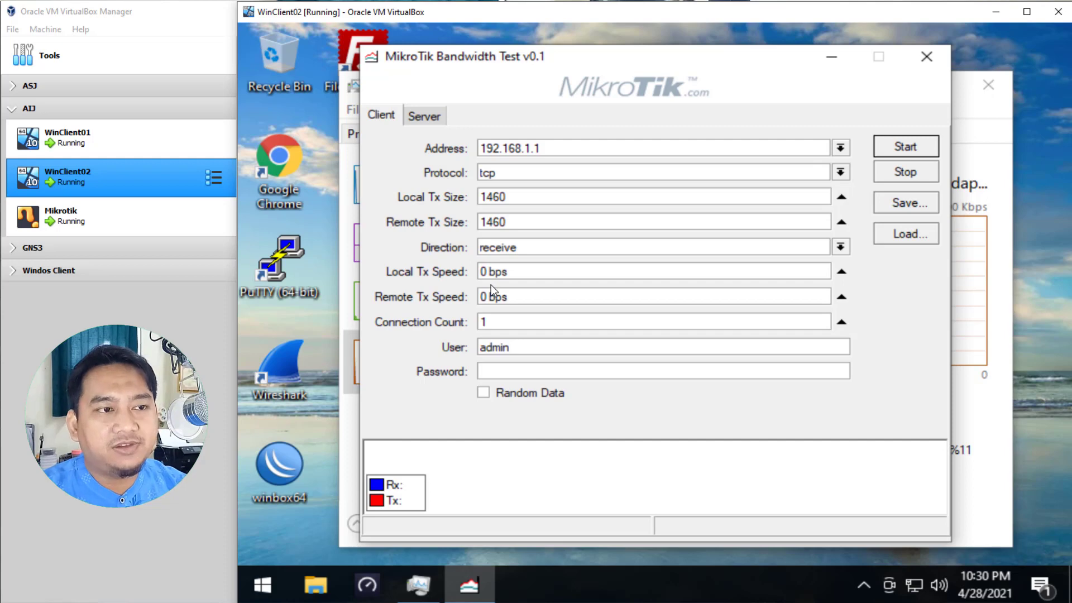
type("10")
type("000000")
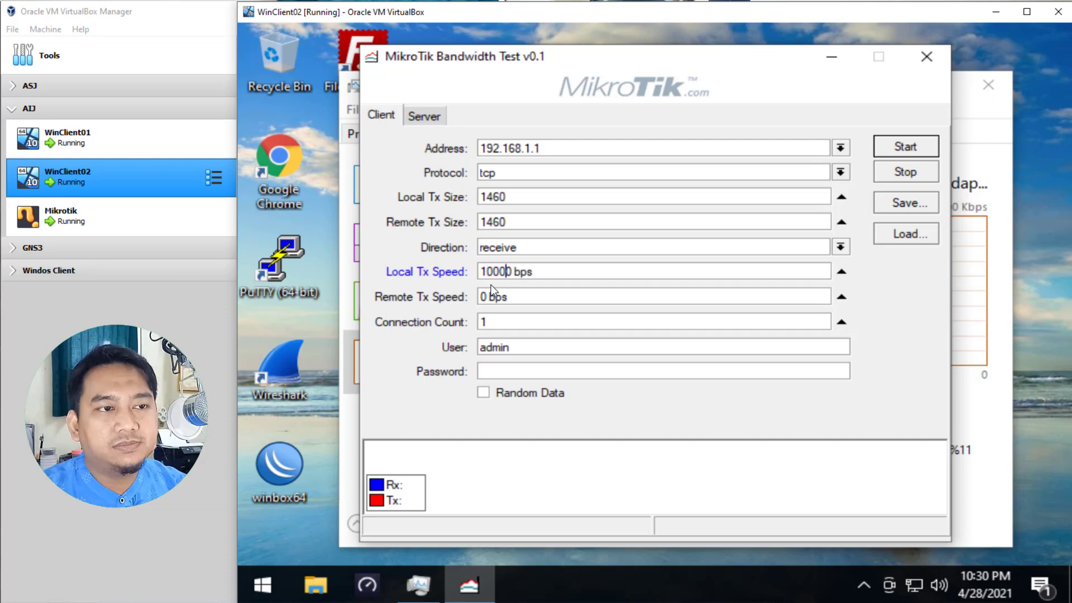
left_click(482, 296)
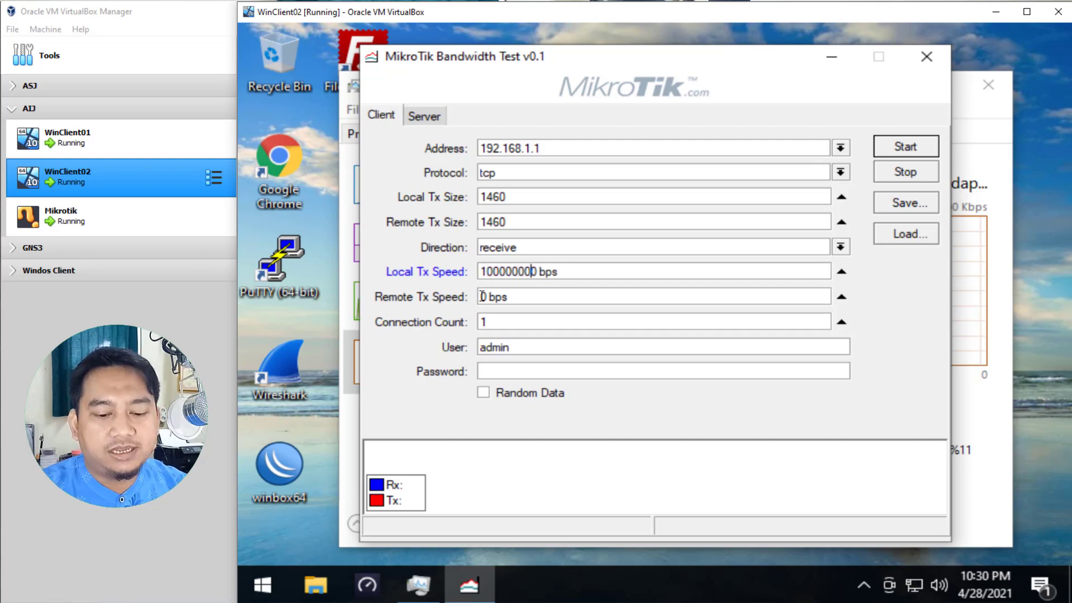
type("10000000")
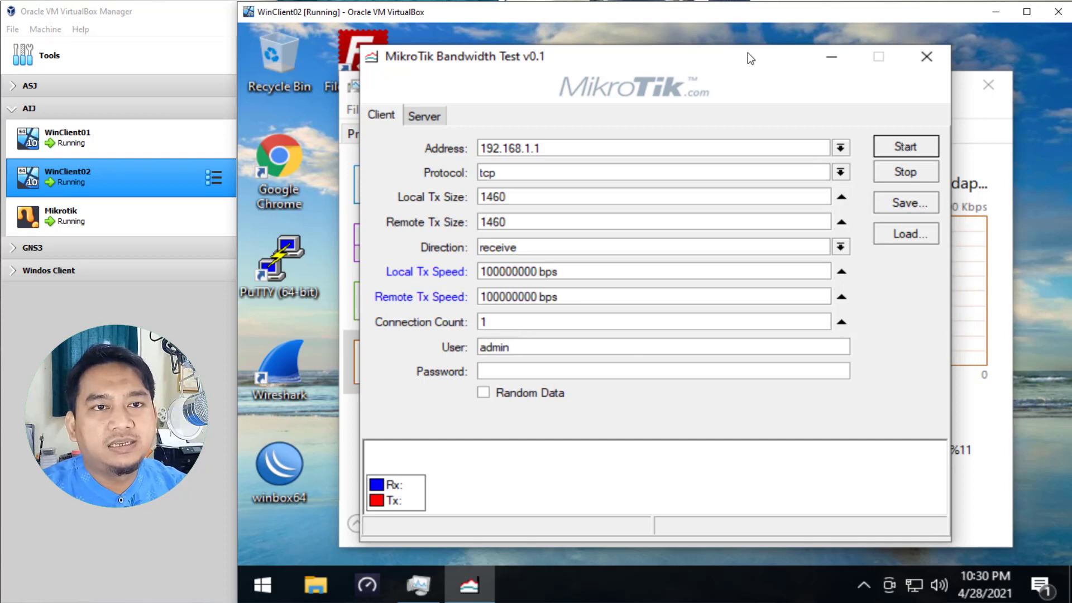
left_click_drag(749, 55, 752, 38)
left_click(905, 131)
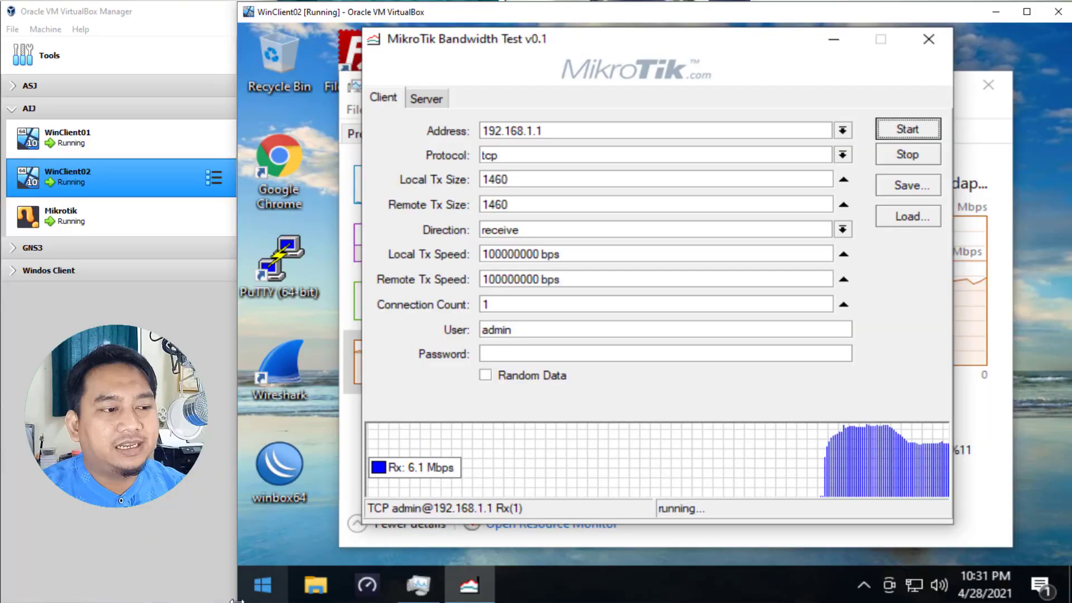
Step: Shrink the WinClient01 and WinClient02 virtual machine windows and arrange them side by side at similar sizes
left_click_drag(238, 602, 581, 353)
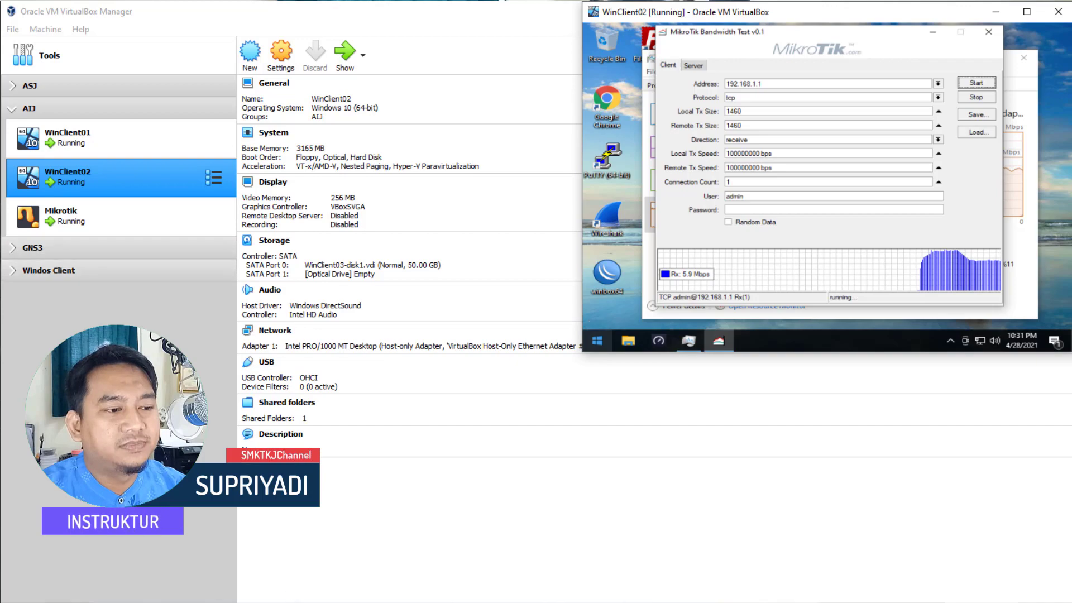
left_click(294, 592)
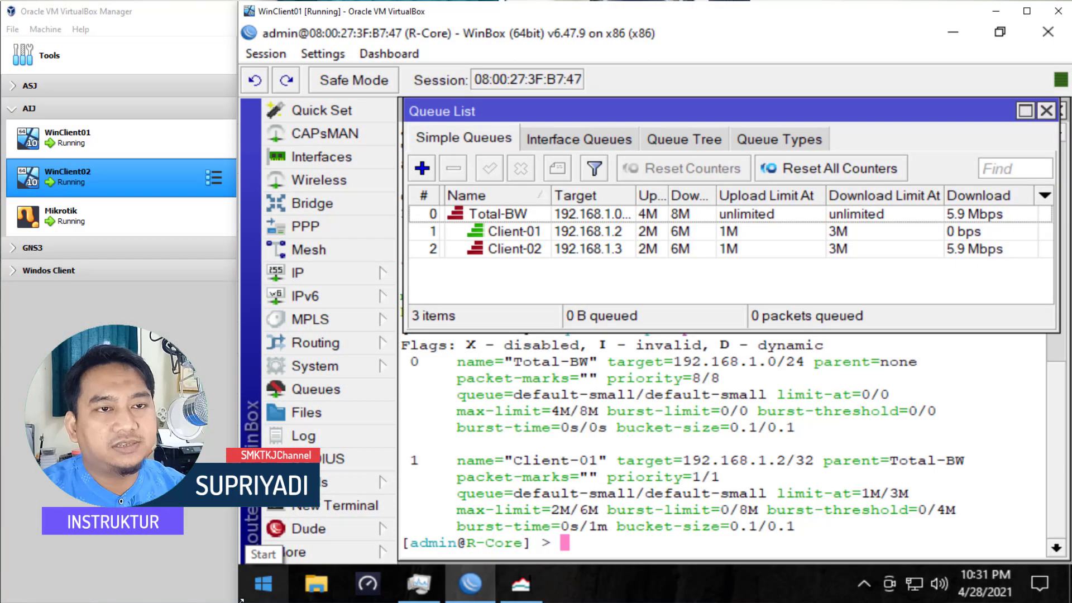
left_click_drag(240, 600, 578, 354)
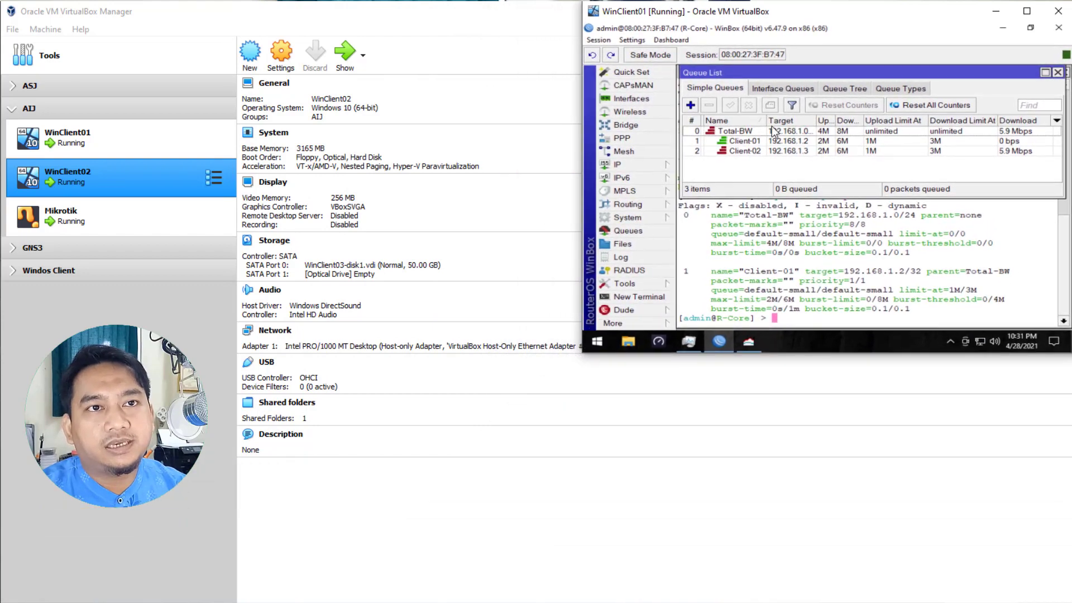
left_click_drag(878, 14, 297, 16)
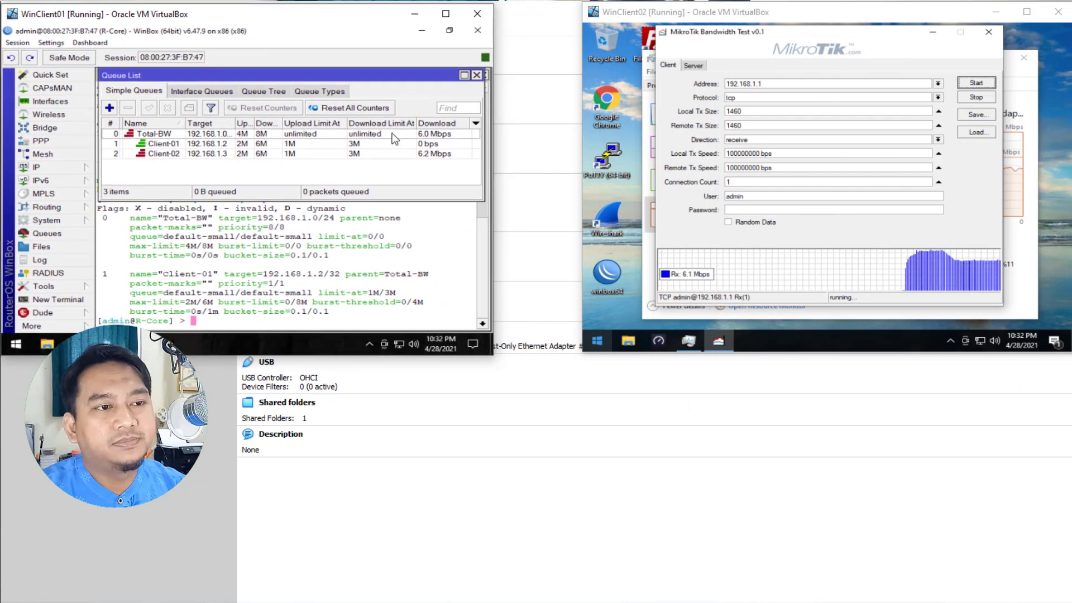
left_click_drag(493, 361, 527, 379)
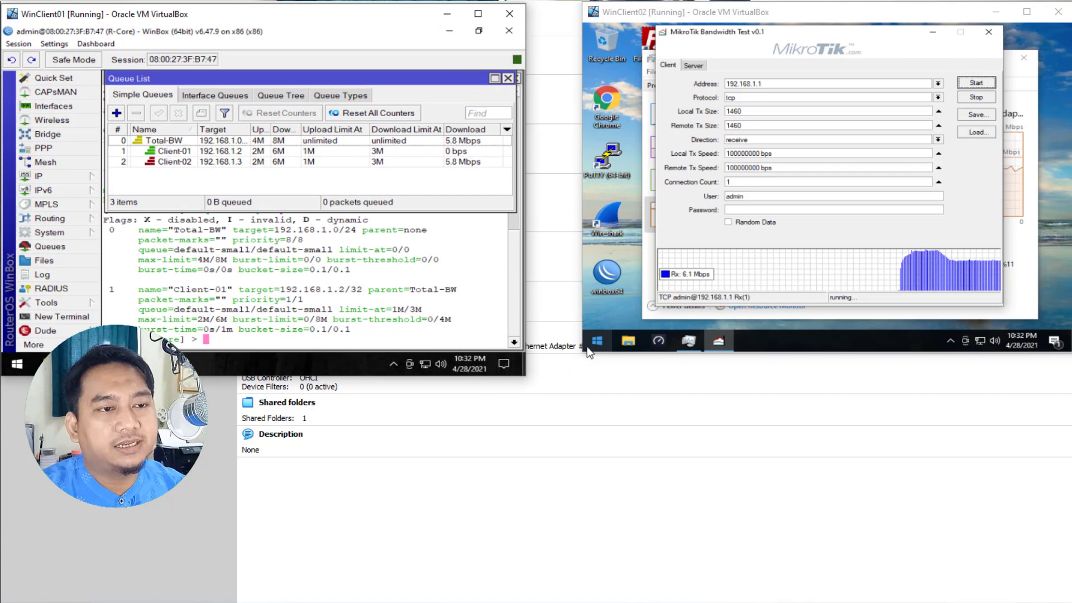
left_click_drag(583, 351, 536, 378)
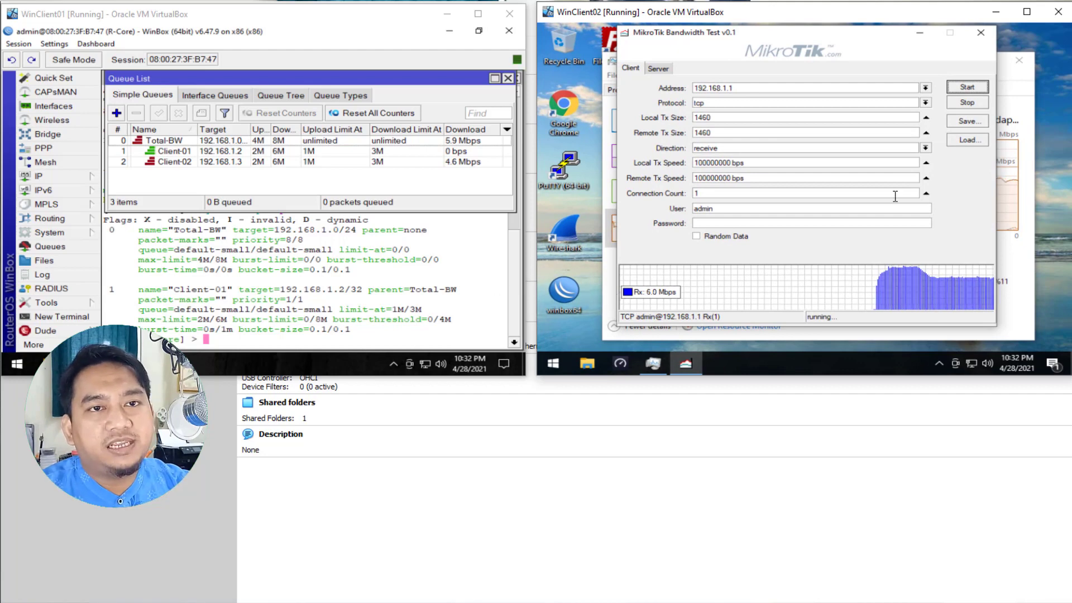
Step: Stop the WinClient02 test, run the bandwidth test on both clients simultaneously, and bring up the WinBox queue list on WinClient01
left_click(967, 103)
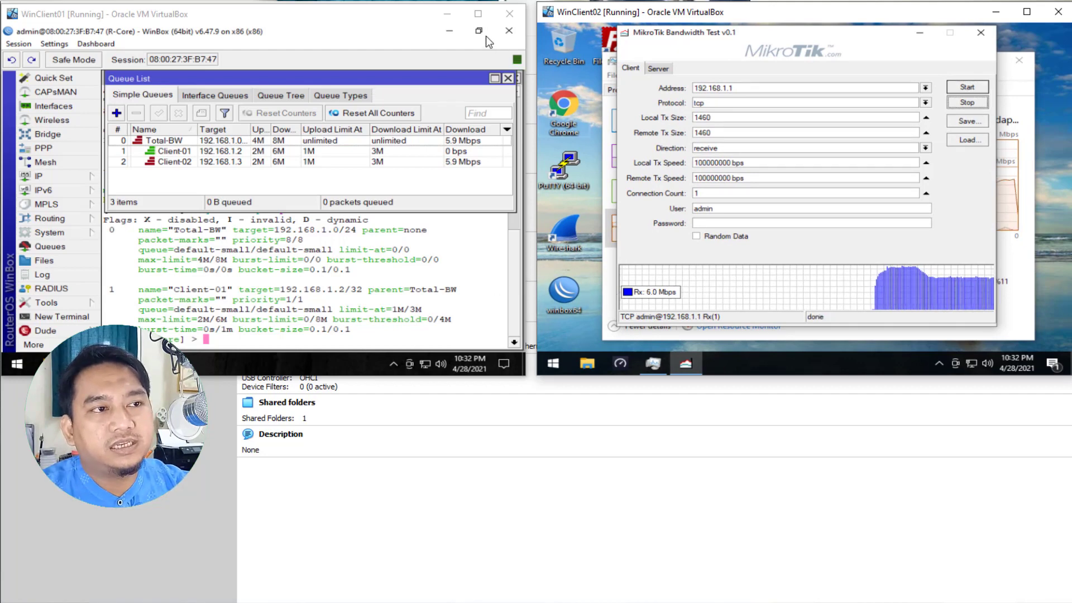
left_click(449, 30)
double_click(184, 48)
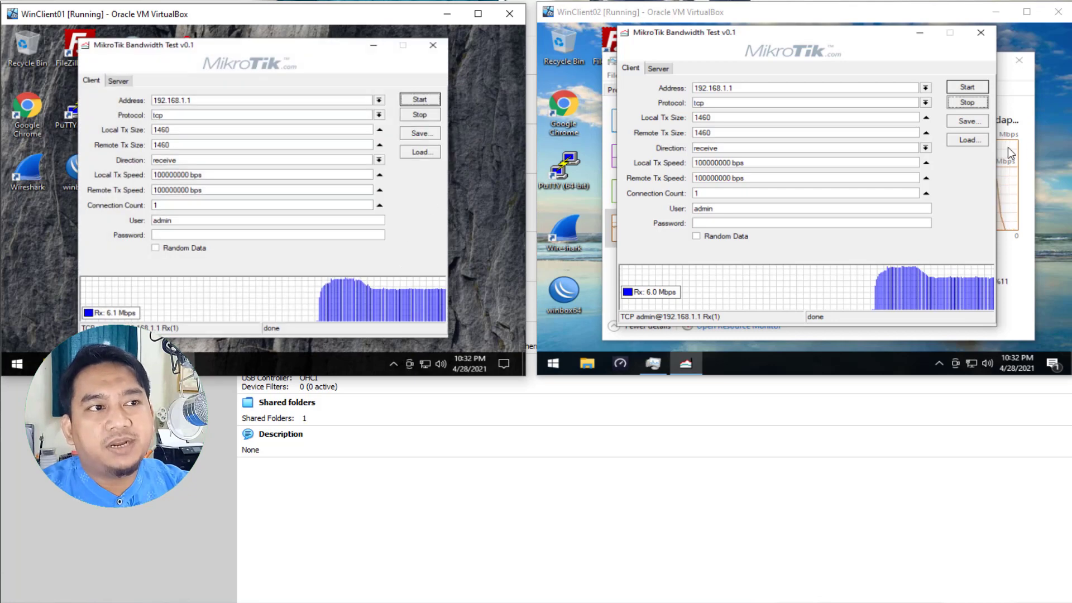
left_click(422, 100)
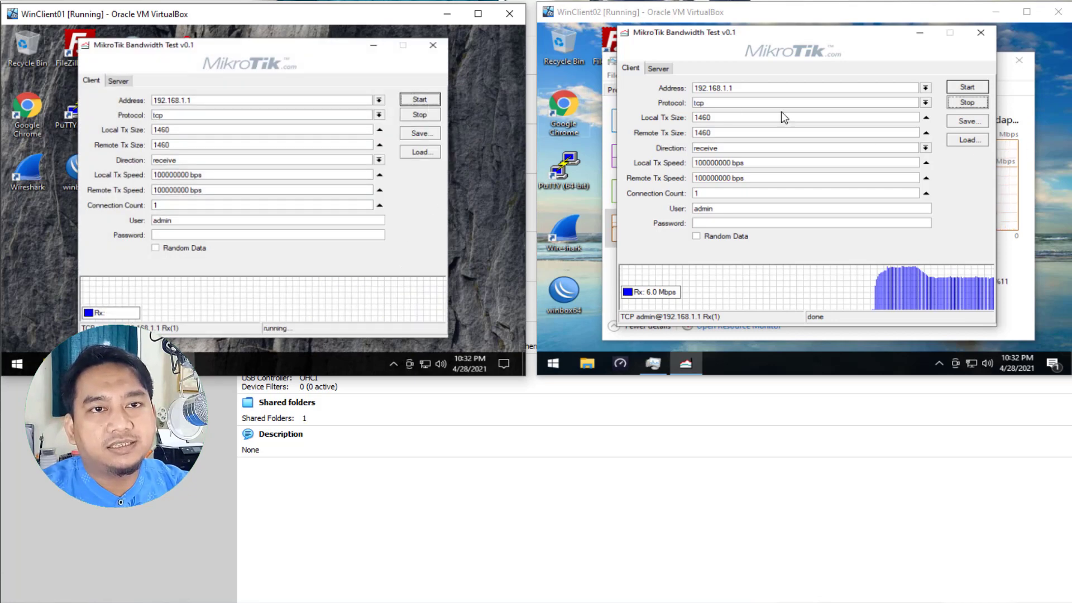
left_click(967, 87)
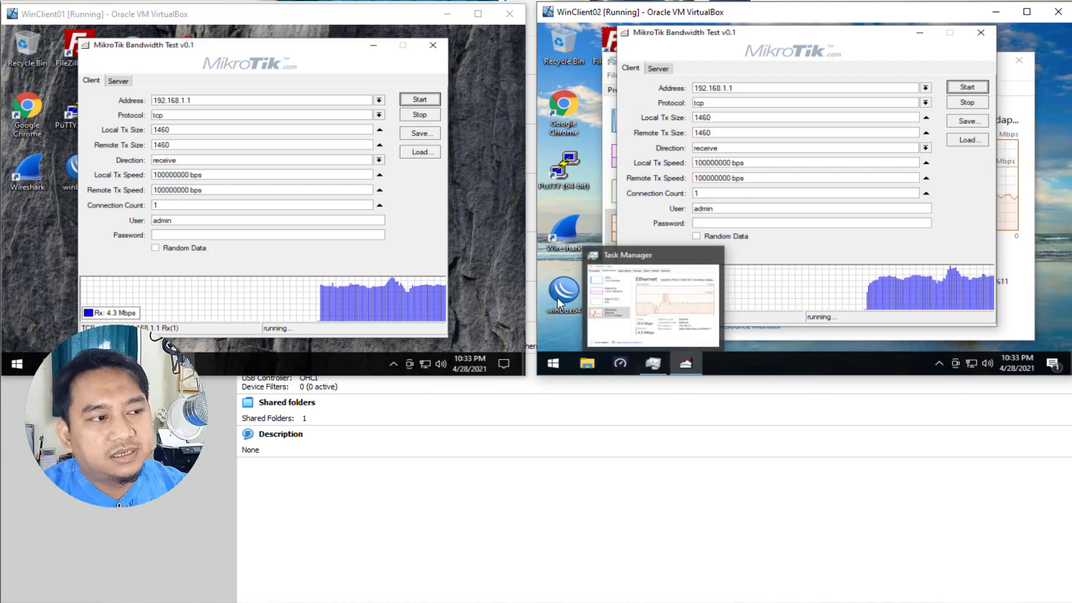
left_click(500, 296)
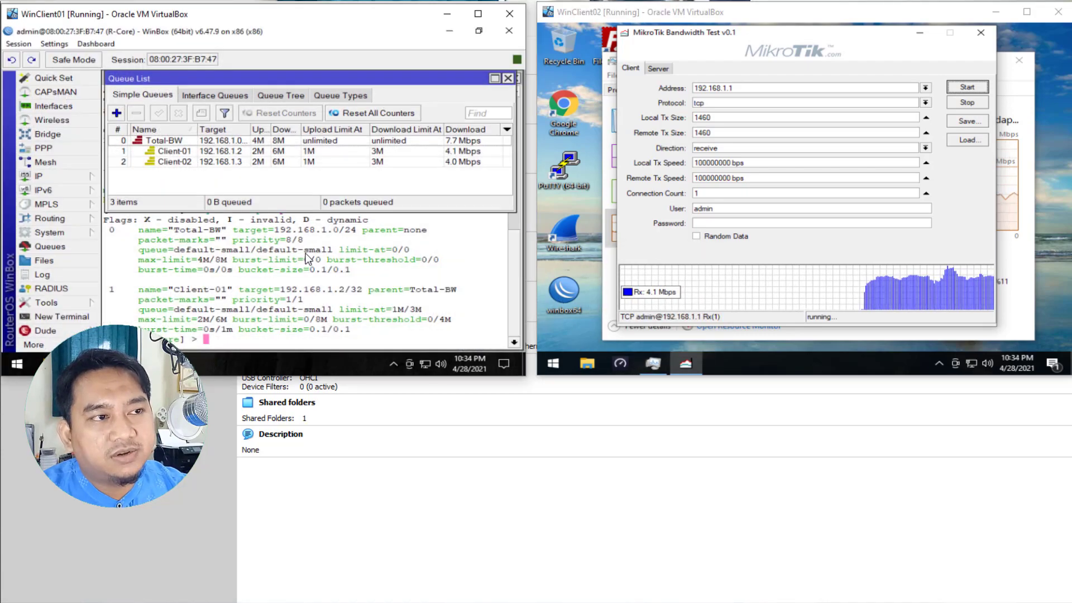